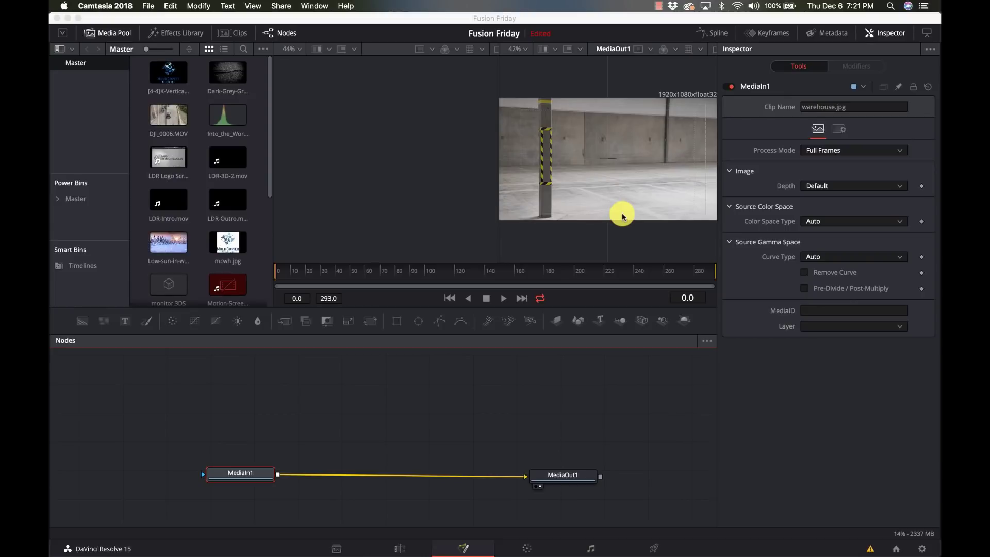
Step: Bring DaVinci Resolve to the front and clear the node selection in the graph
left_click(405, 414)
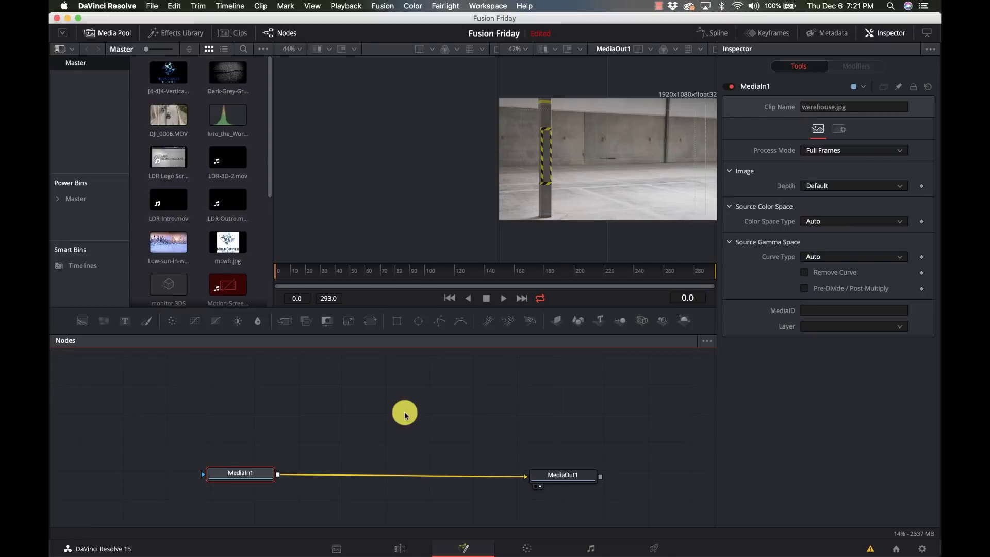
left_click(317, 448)
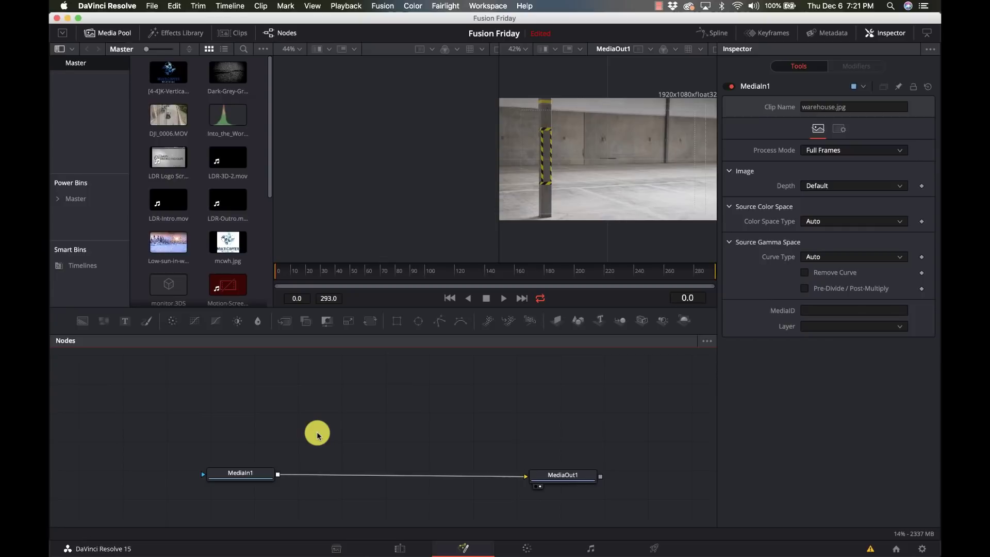
left_click(243, 478)
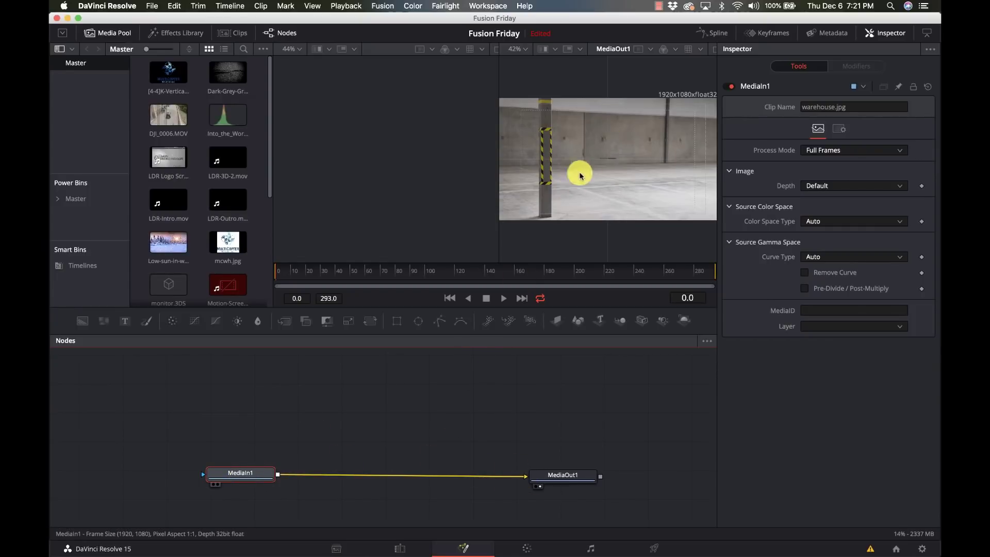
left_click(414, 384)
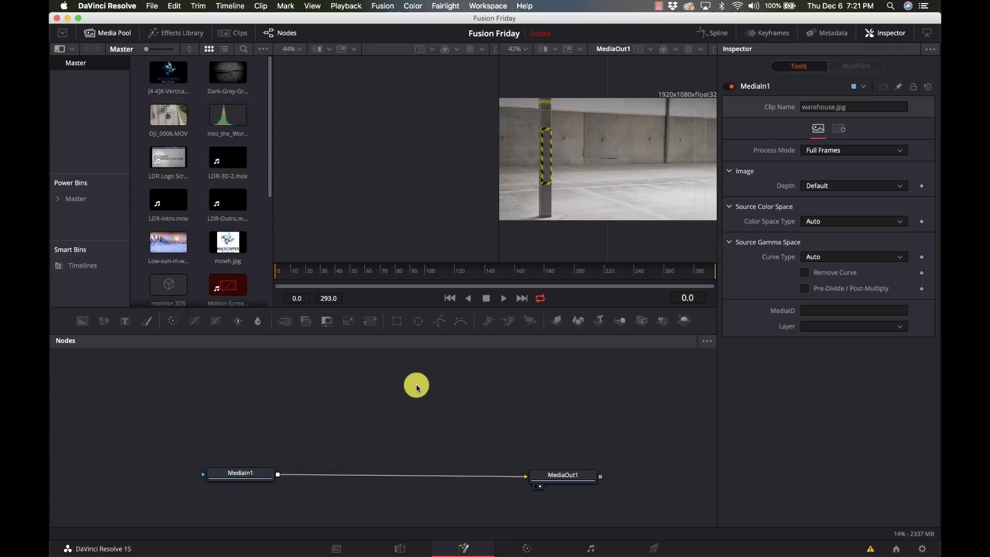
Step: Add a Text 3D node reading 'Shadow Caster' and place it in the graph
key("shift+space")
type("text")
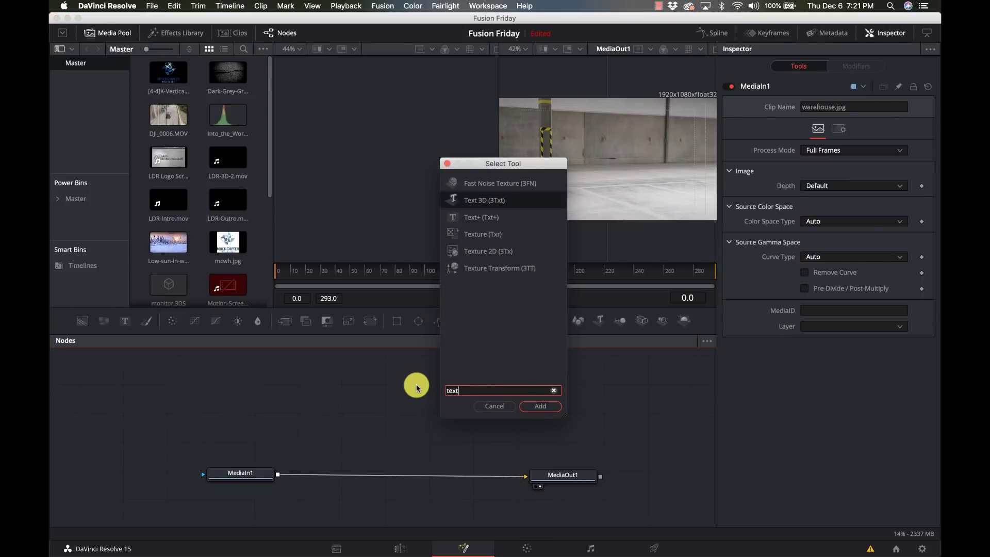
key("Return")
left_click_drag(416, 384, 303, 392)
left_click(848, 186)
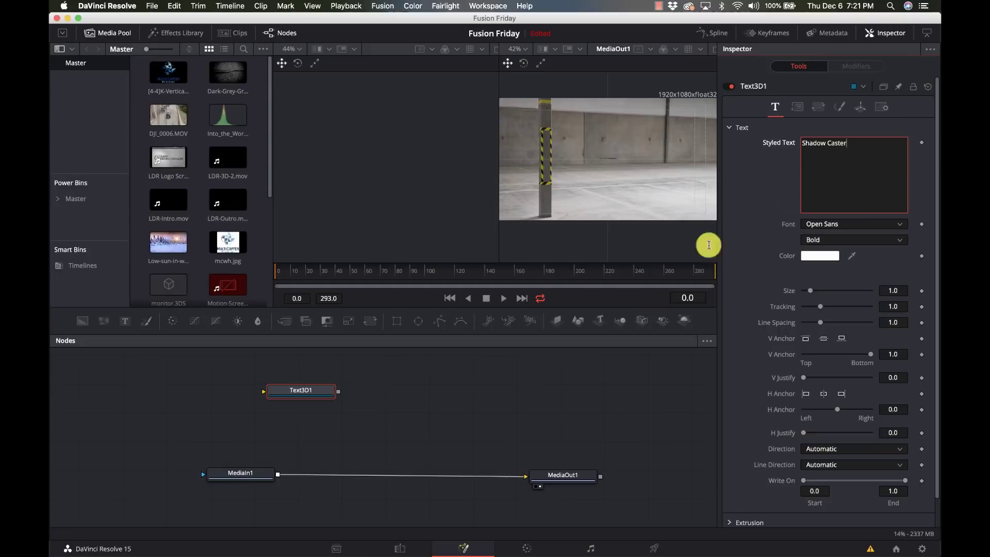
left_click(317, 399)
left_click_drag(317, 398, 285, 396)
Step: Add a Merge 3D node fed by Text3D1
key("shift+space")
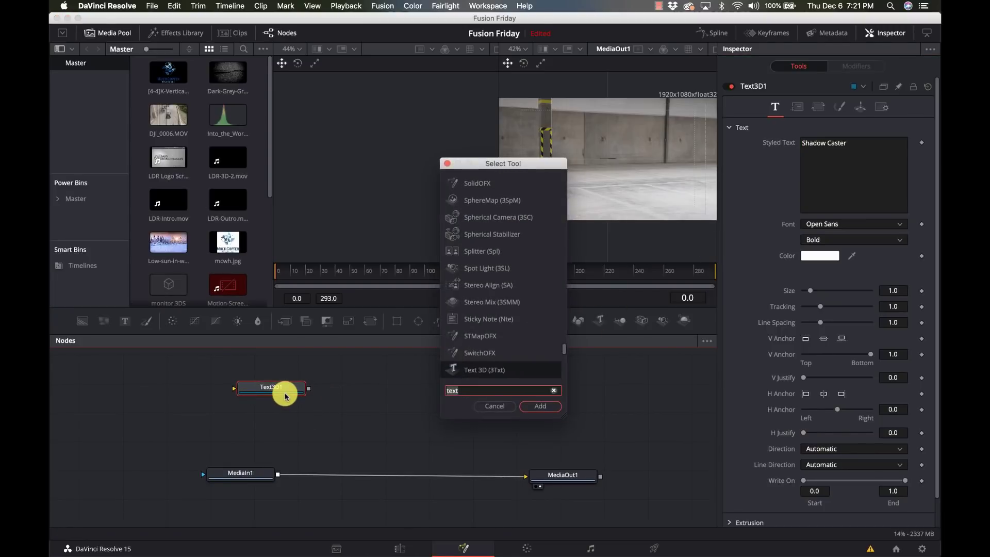
type("merg")
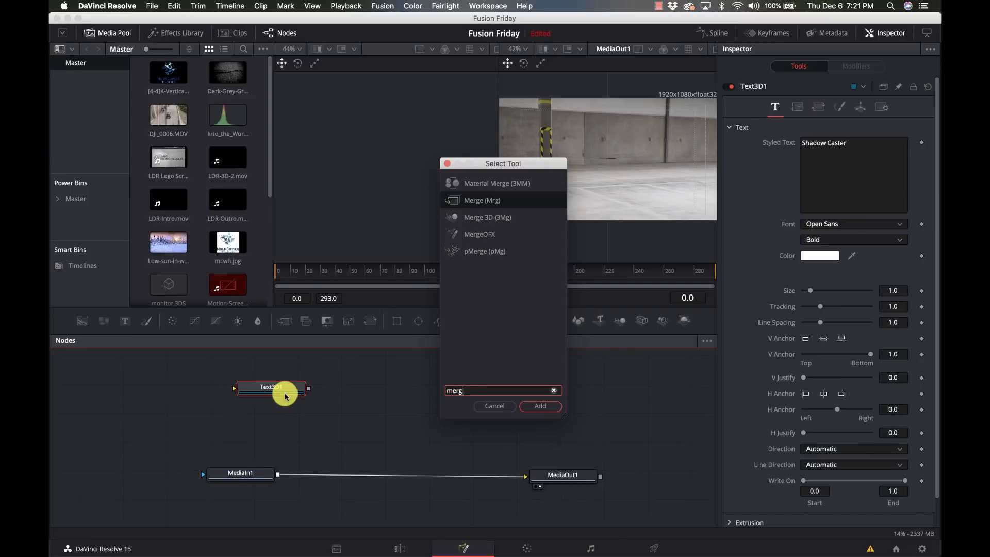
key("Down")
key("Return")
left_click_drag(269, 391, 240, 384)
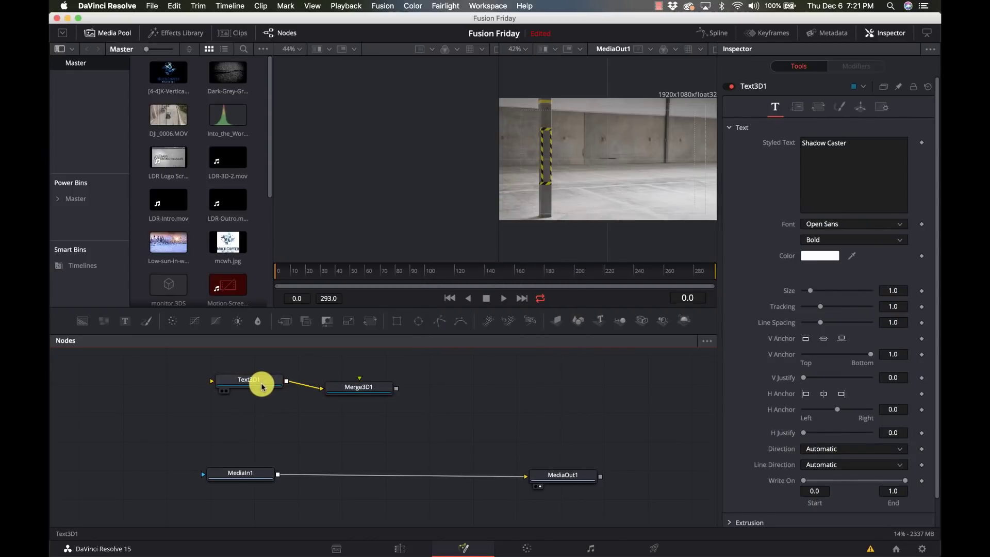
Step: Add a Renderer 3D node after Merge3D1 and show its output in the right viewer
left_click(349, 389)
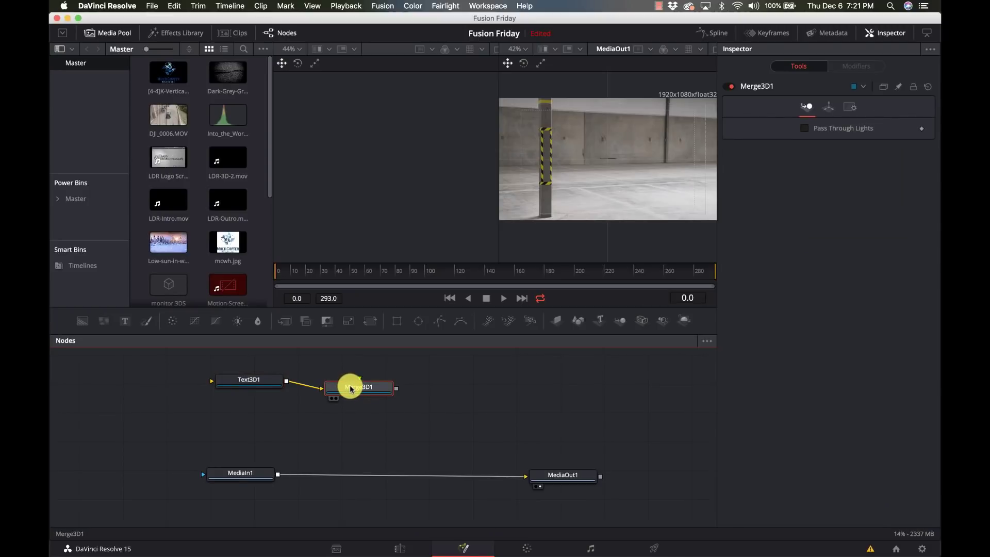
key("2")
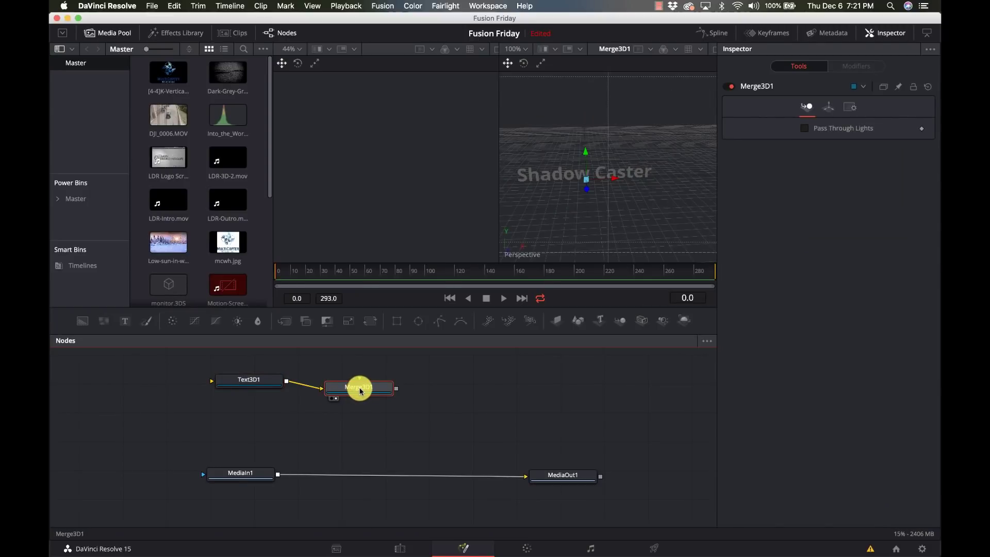
key("shift+space")
type("rende")
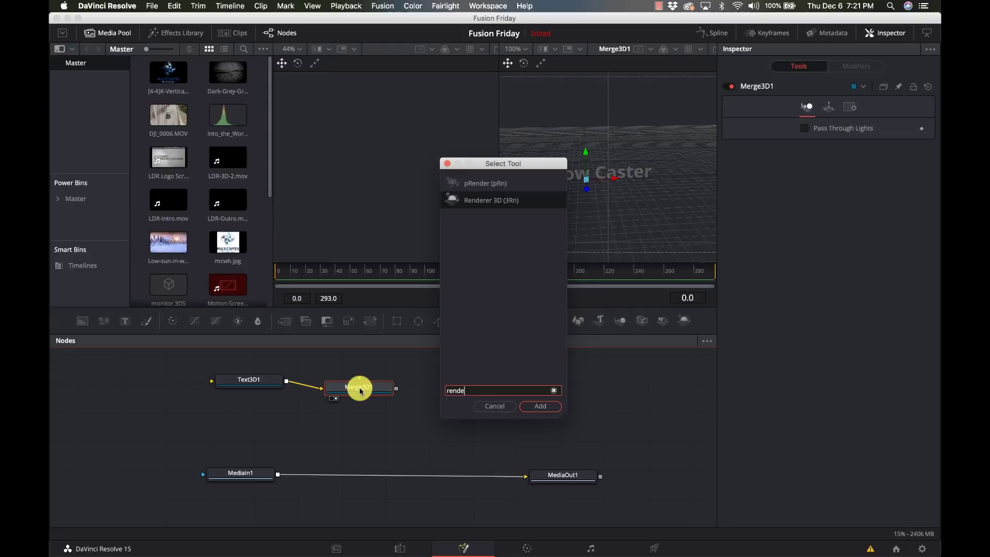
type("r")
key("Return")
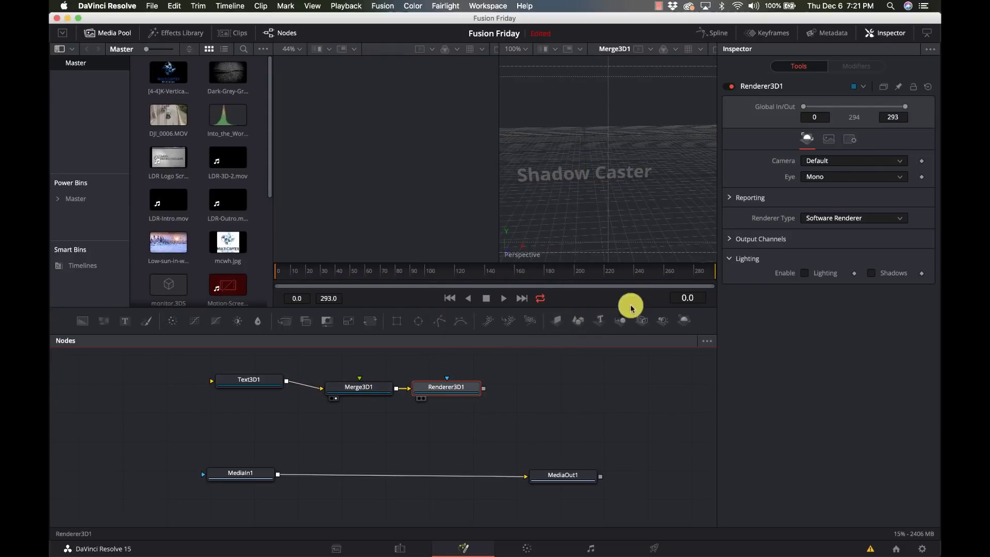
key("2")
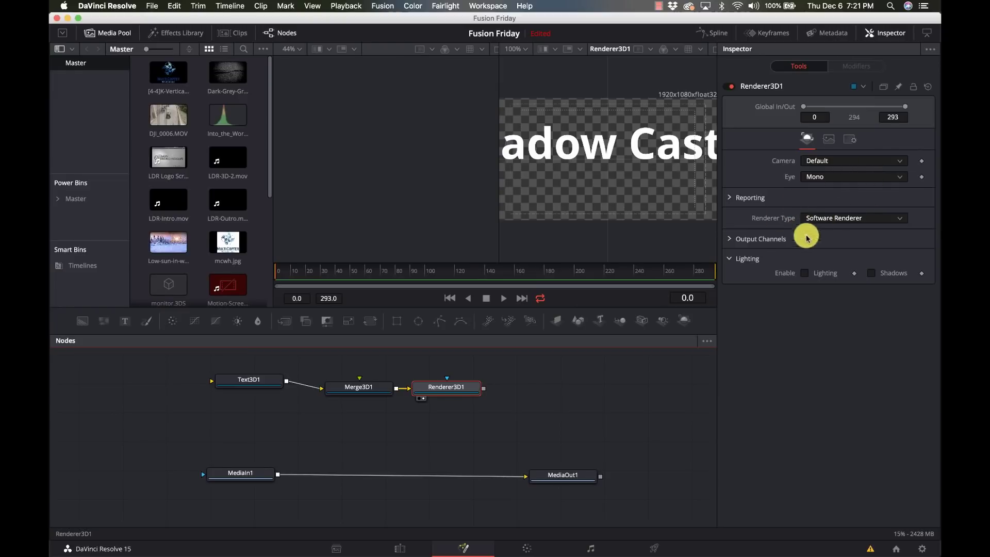
Step: Enable lighting on Renderer3D1, check the viewer options, and reselect Merge3D1
left_click(804, 274)
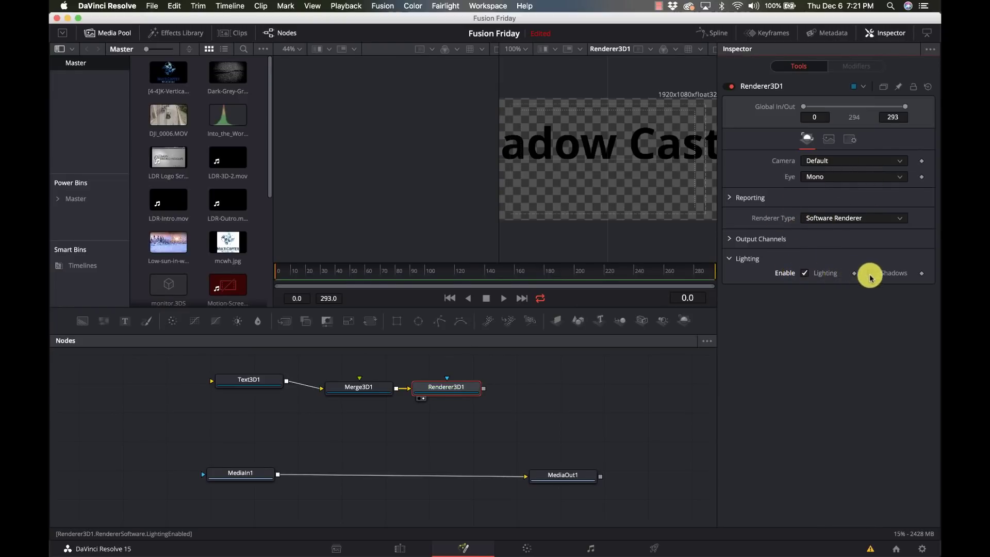
right_click(628, 201)
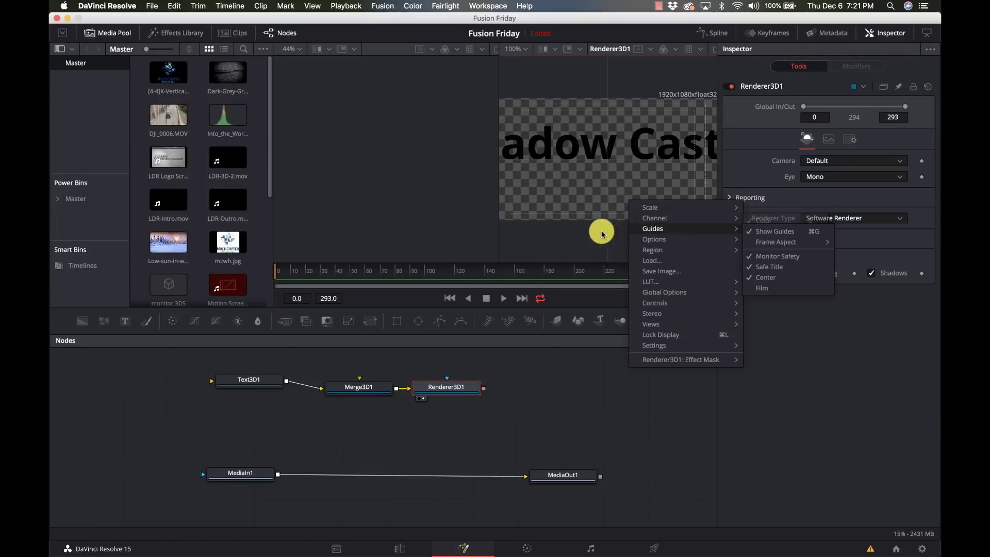
left_click(583, 244)
right_click(583, 245)
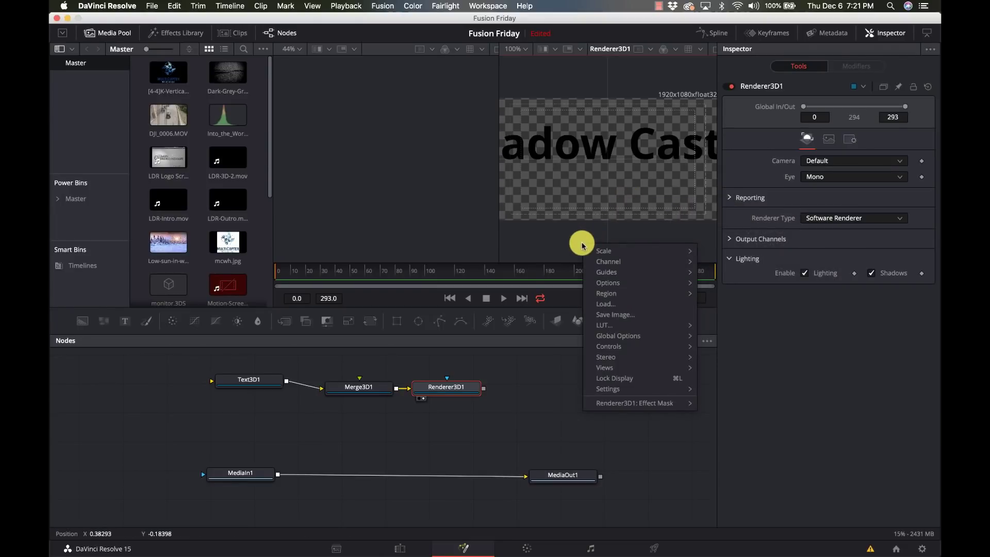
left_click(356, 378)
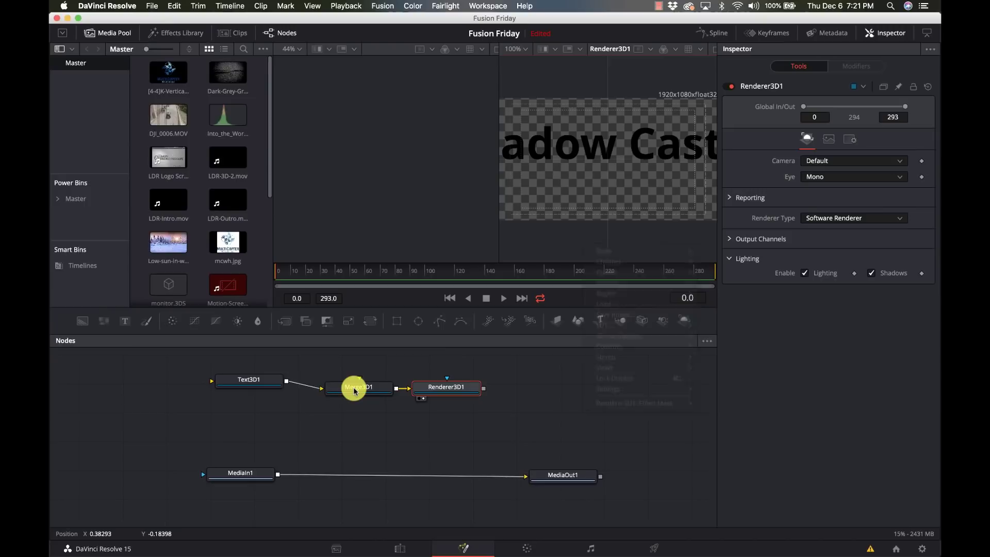
left_click(353, 388)
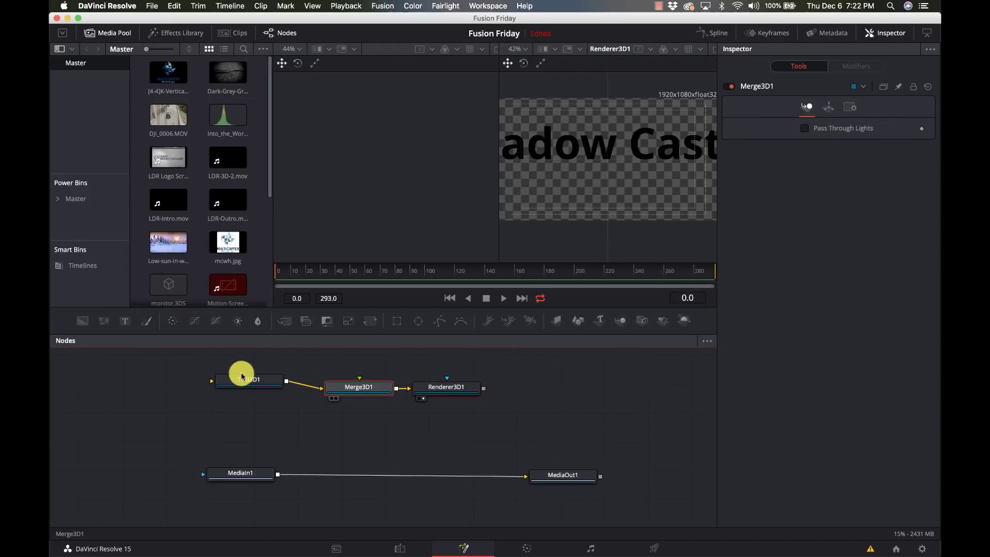
Step: View Text3D1 and set its Extrusion Depth to about 0.0457
left_click(242, 389)
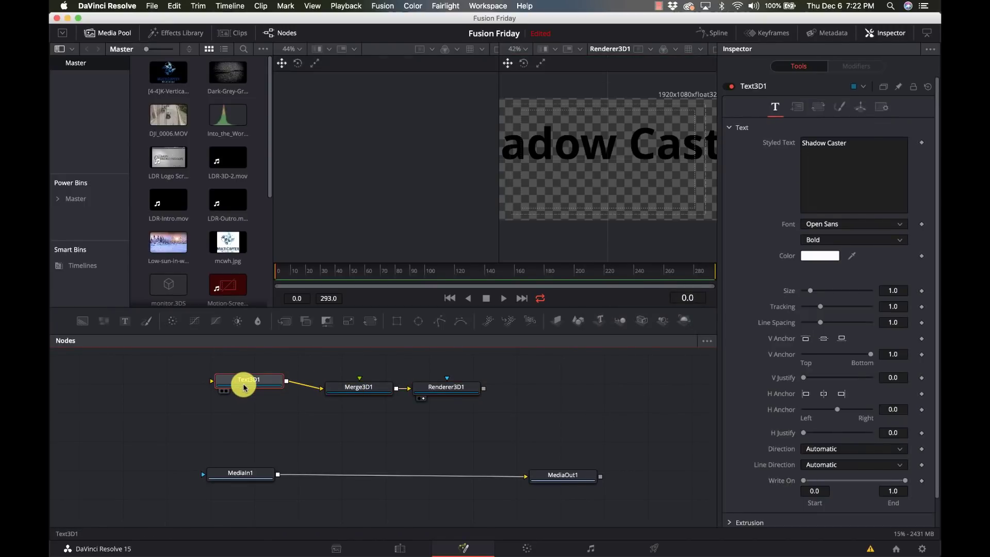
key("1")
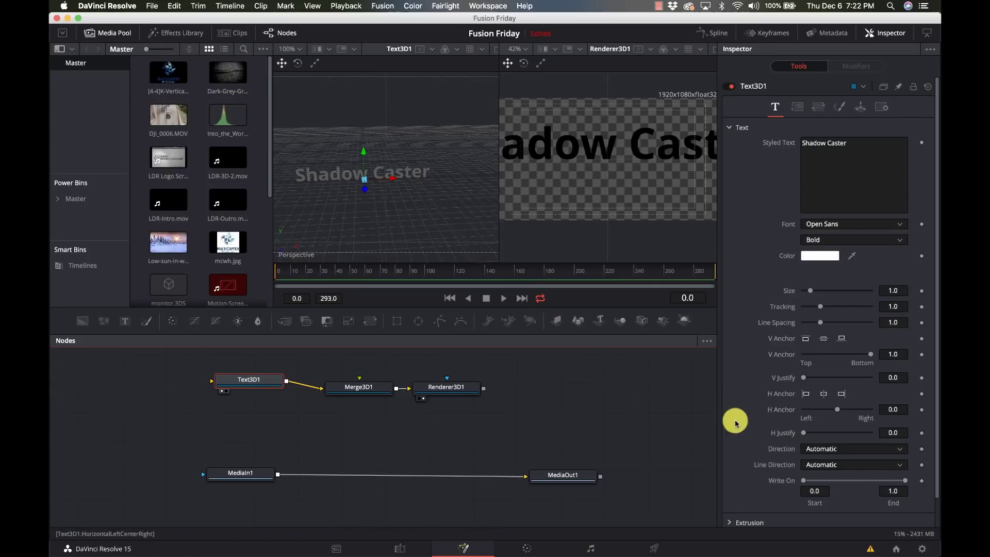
scroll(793, 446, "down", 2)
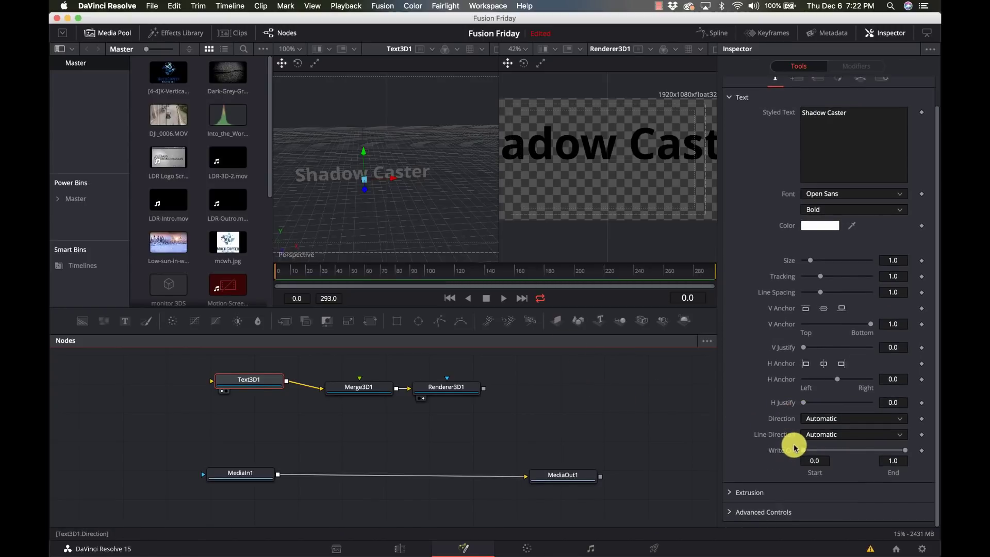
left_click(728, 492)
scroll(798, 491, "down", 2)
scroll(797, 487, "down", 3)
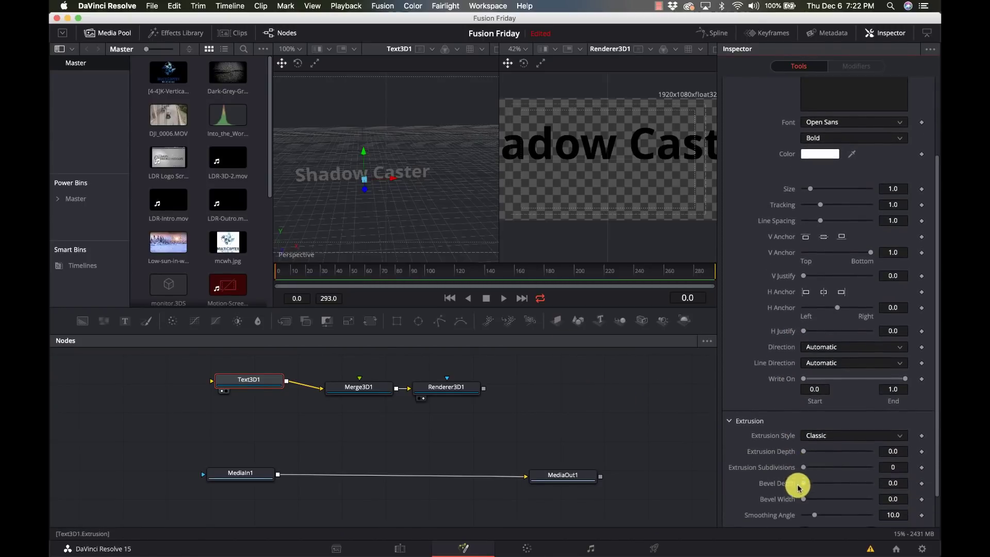
mouse_move(807, 452)
left_mouse_down()
mouse_move(833, 455)
mouse_move(823, 456)
left_mouse_up()
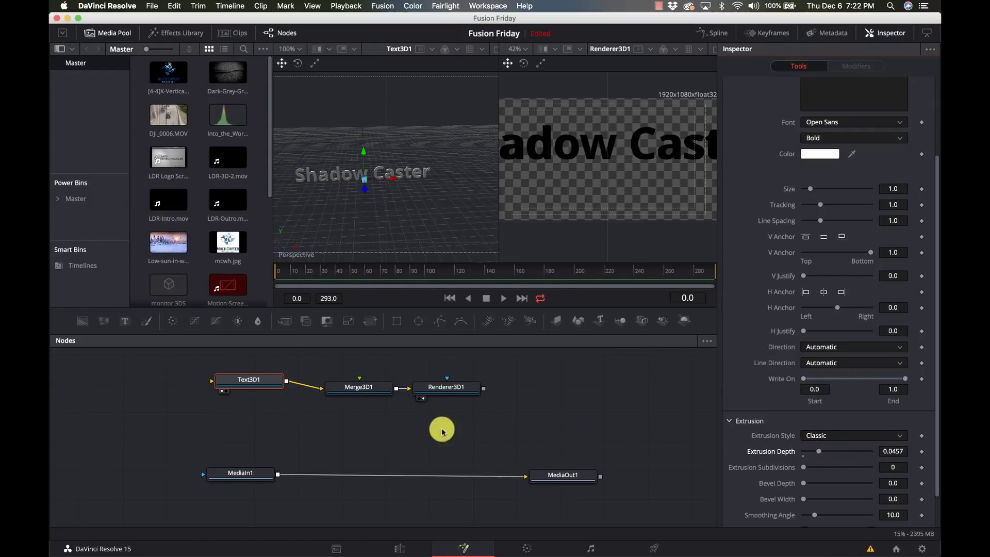
left_click(322, 424)
Step: Add a Spot Light below Text3D1, lower it toward the floor grid, and aim its cone
key("shift+space")
type("spot")
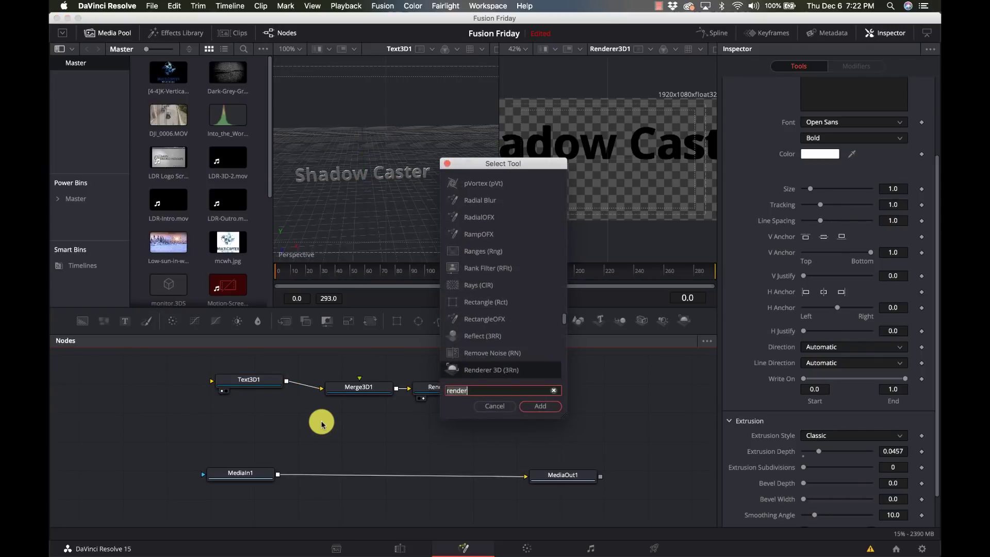
key("Return")
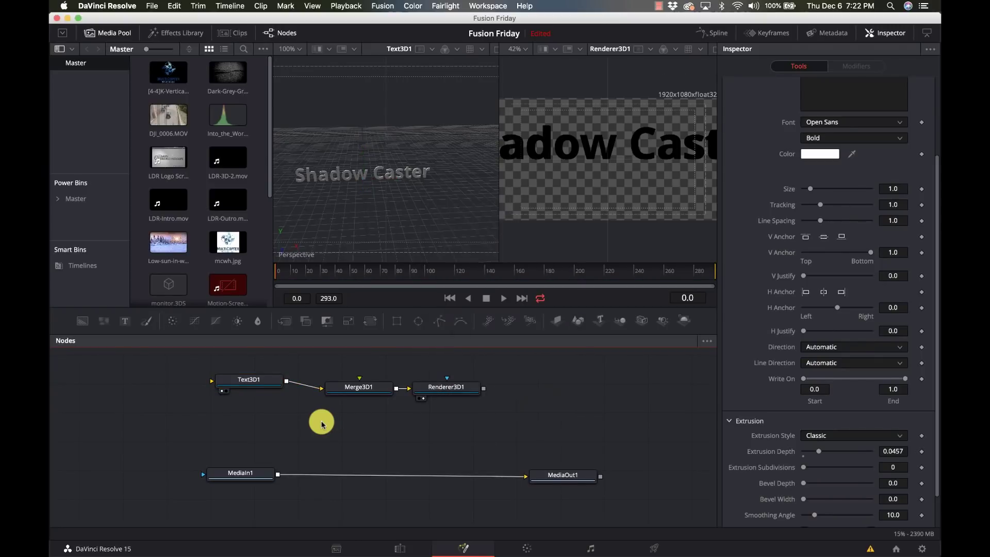
left_click_drag(321, 422, 258, 413)
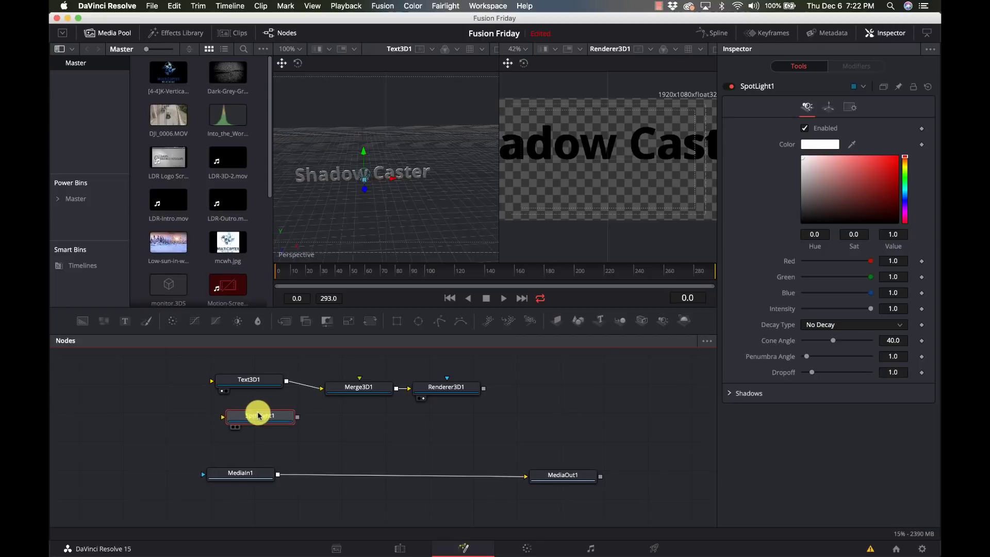
left_click_drag(363, 190, 336, 223)
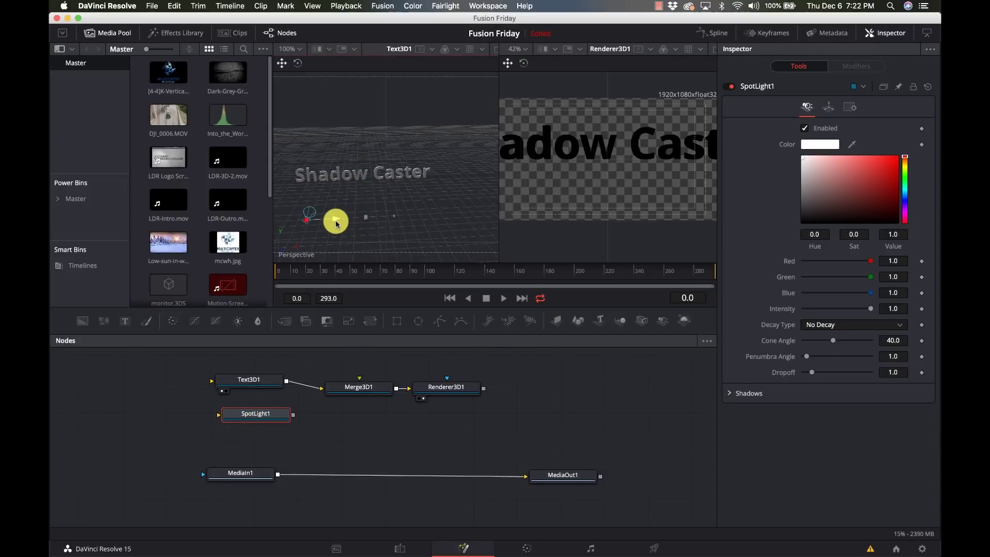
left_click(298, 63)
left_click_drag(361, 226, 350, 235)
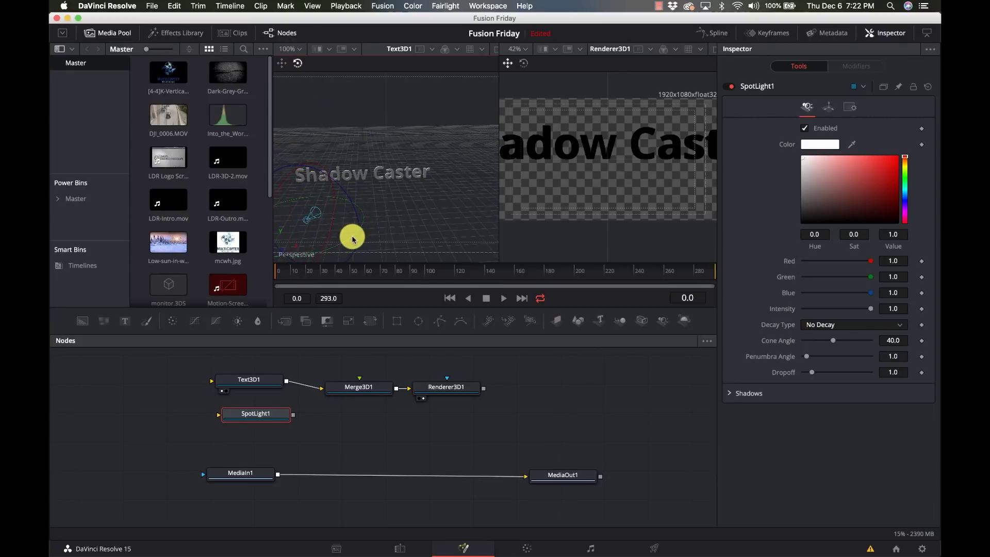
Step: Wire SpotLight1 into Merge3D1 and enable Shadows in the 3D view options
left_click(299, 419)
left_click_drag(299, 418, 349, 388)
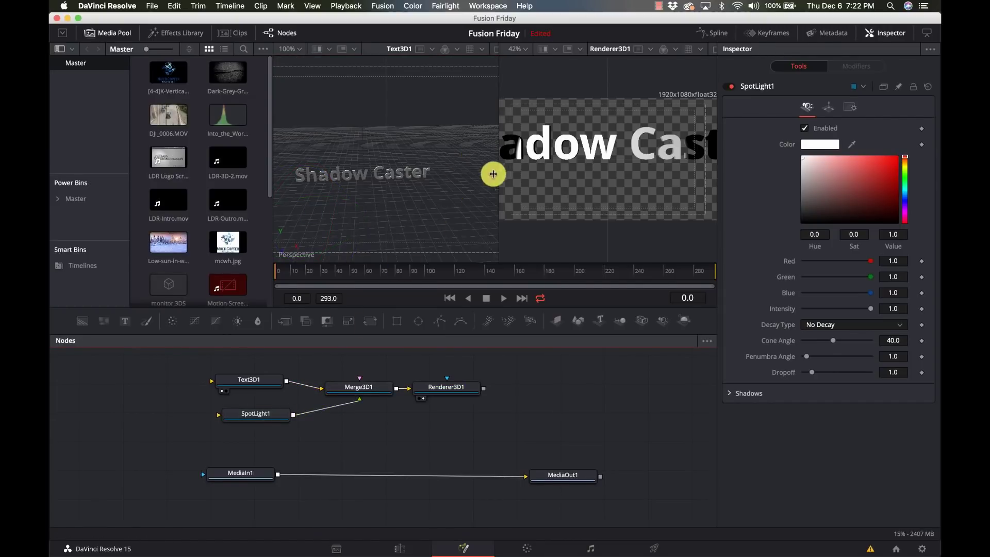
right_click(434, 225)
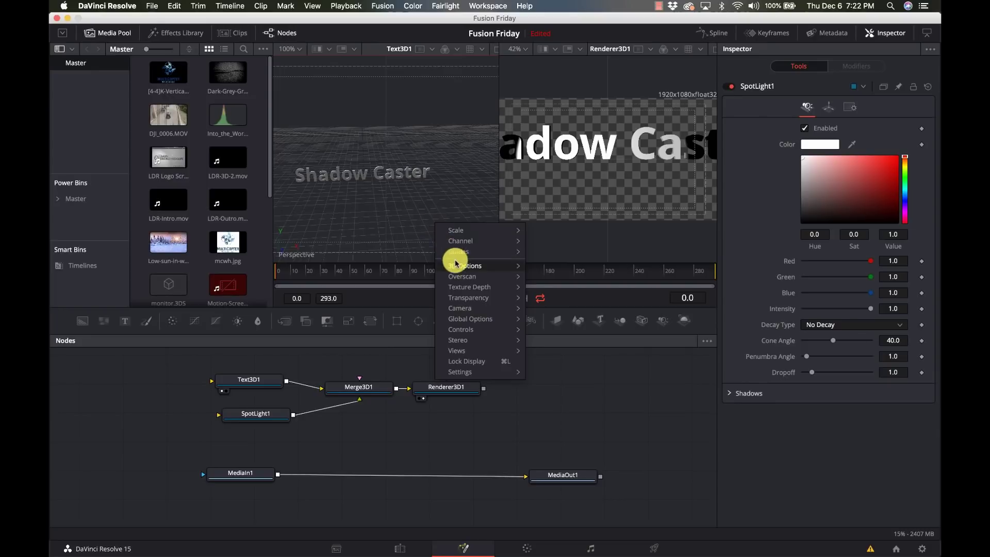
mouse_move(454, 266)
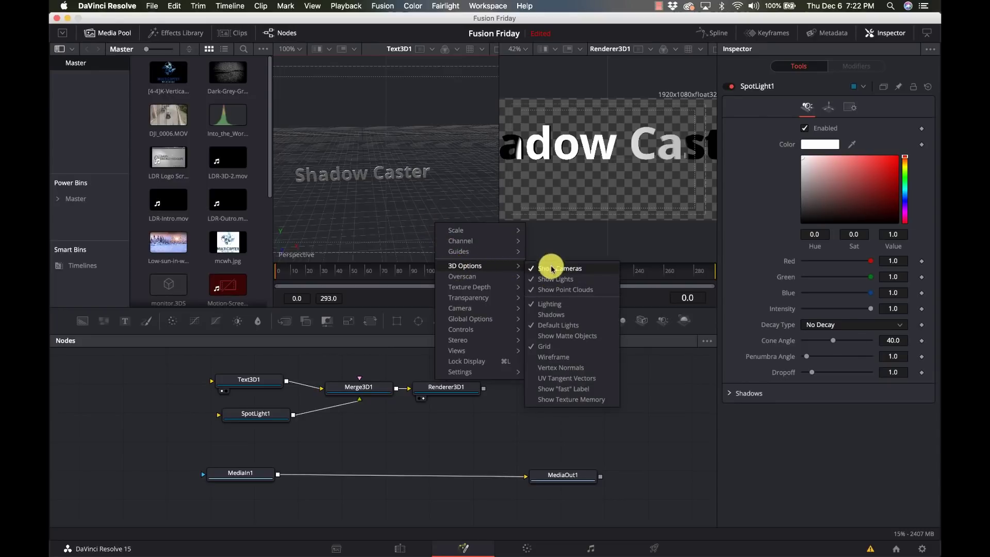
left_click(551, 314)
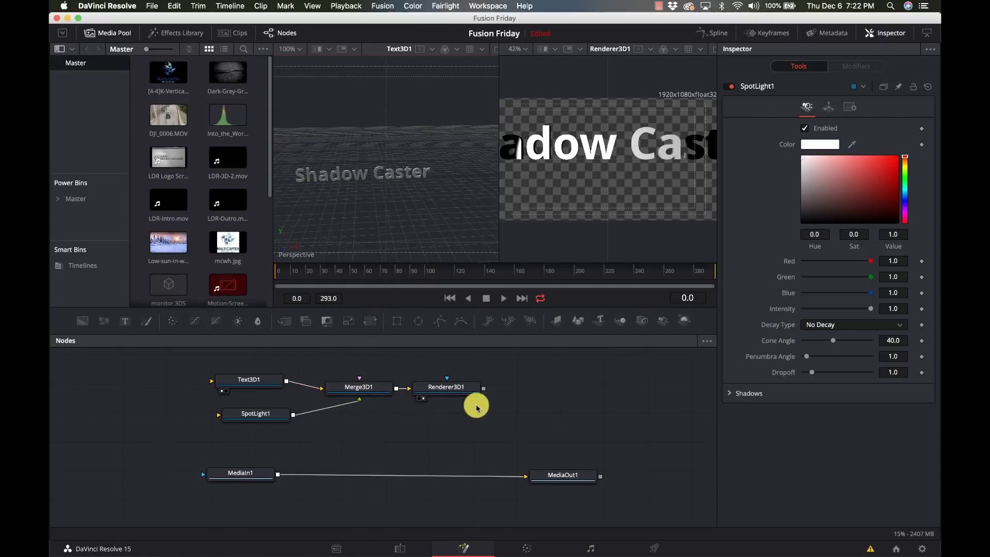
Step: Insert a Merge node between MediaIn1 and MediaOut1 and feed Renderer3D1 into it
left_click(466, 389)
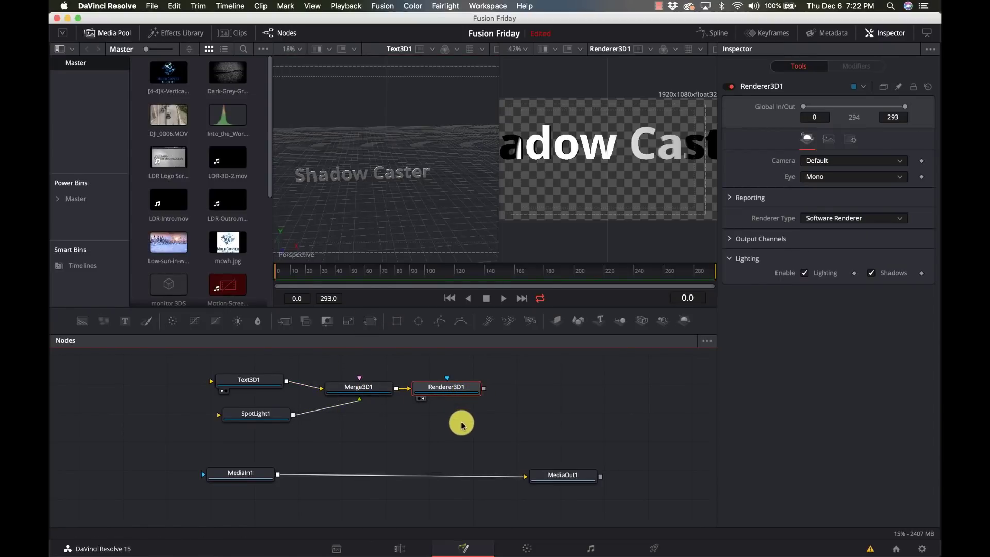
key("shift+space")
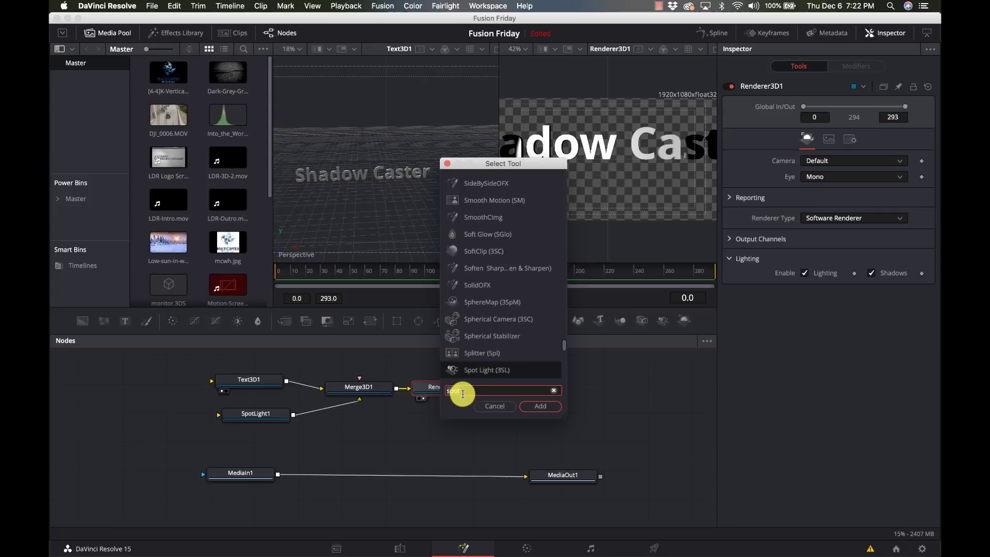
type("mer")
key("Return")
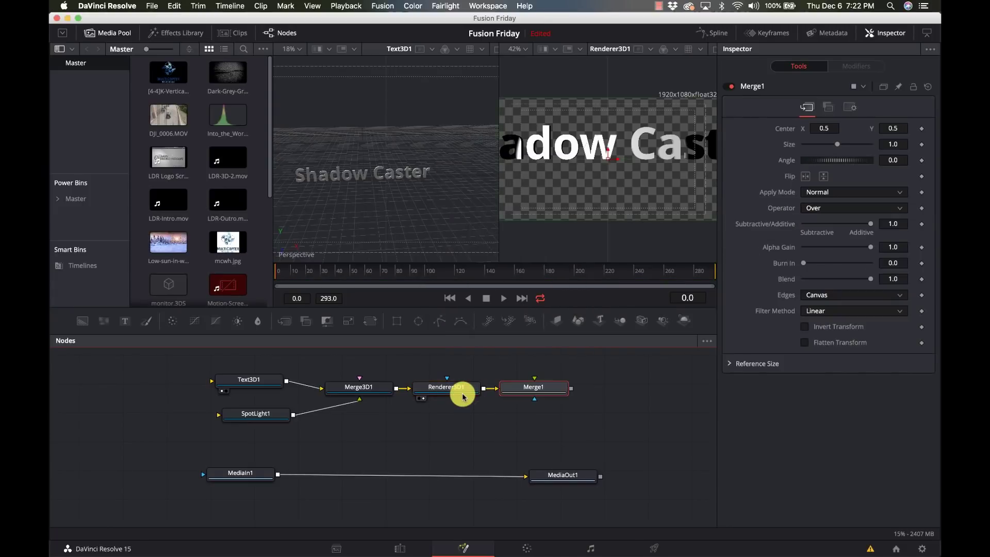
left_click_drag(526, 388, 471, 474)
left_click_drag(483, 394, 460, 477)
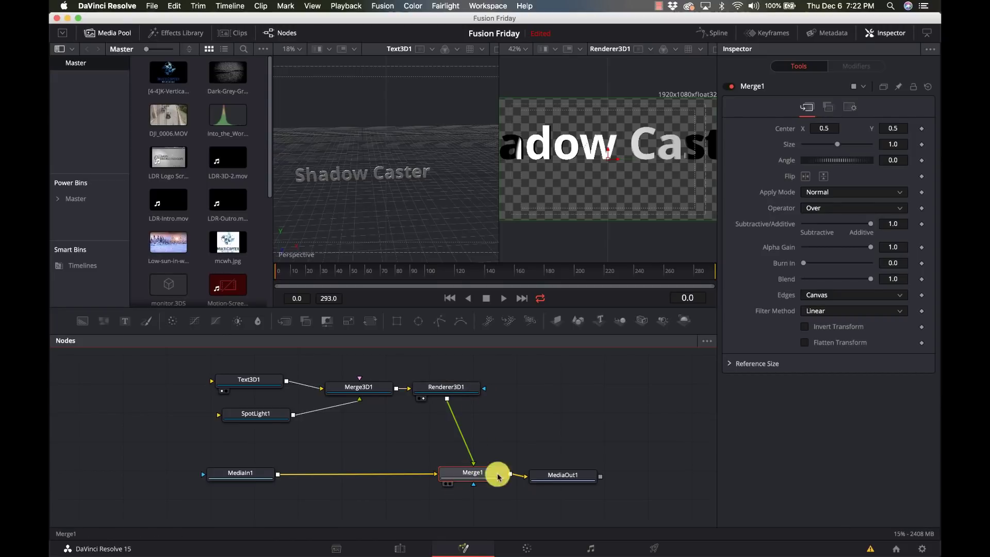
Step: View MediaOut1's final composite and move SpotLight1 up in the node graph
left_click(576, 475)
key("2")
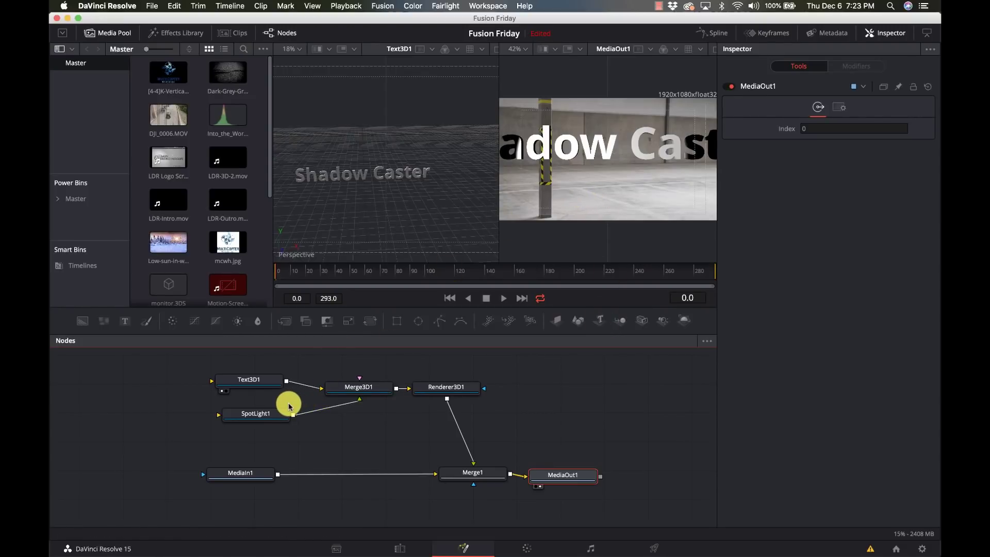
left_click_drag(268, 413, 261, 405)
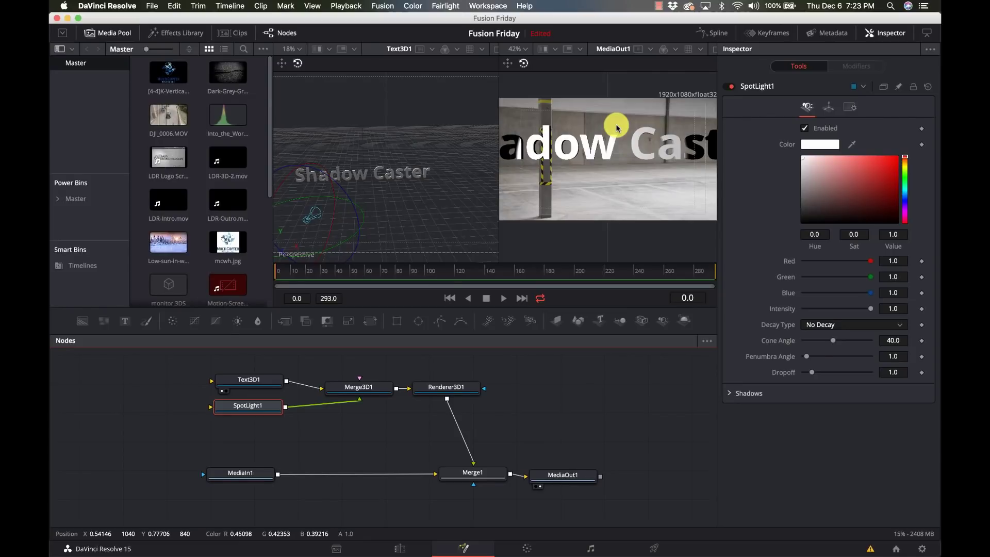
left_click(345, 437)
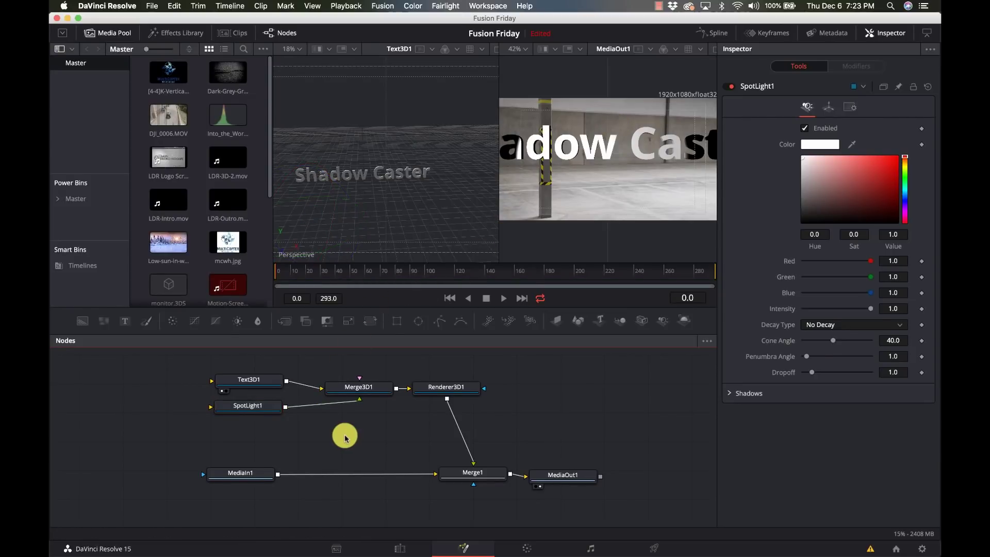
Step: Add Camera3D1 below the spotlight, pull it back on Z, and wire it into Merge3D1
key("shift+space")
type("camer")
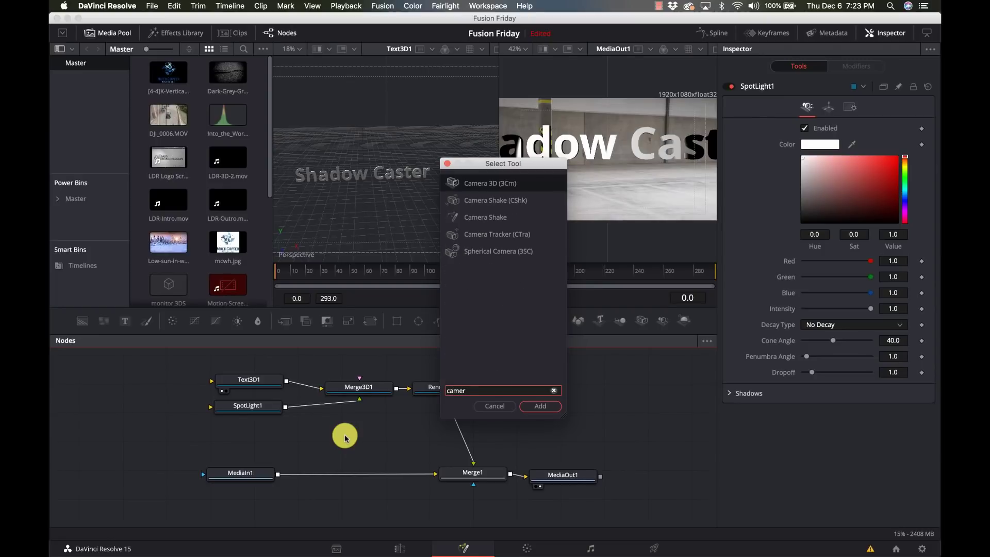
key("Return")
left_click_drag(345, 437, 299, 433)
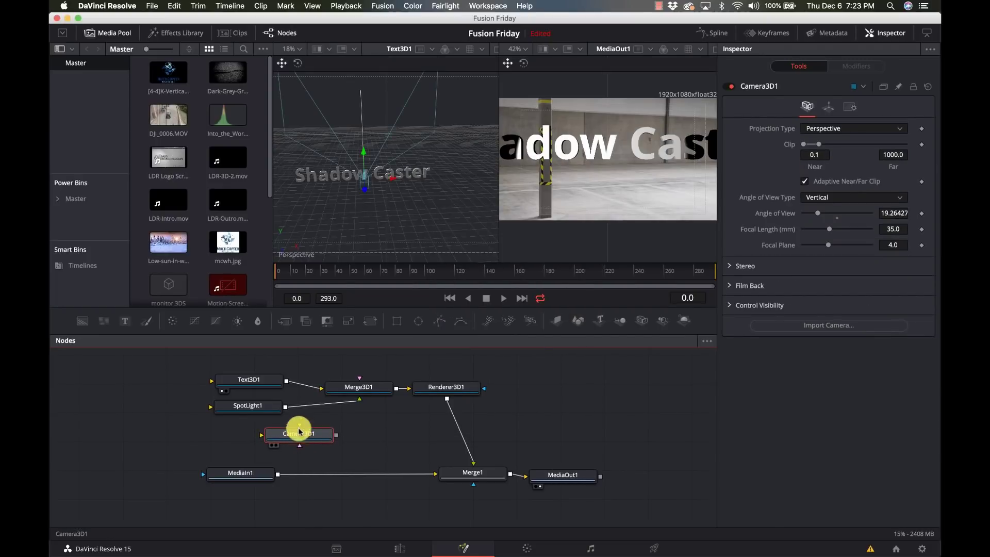
left_click_drag(362, 190, 355, 229)
left_click_drag(336, 435, 367, 389)
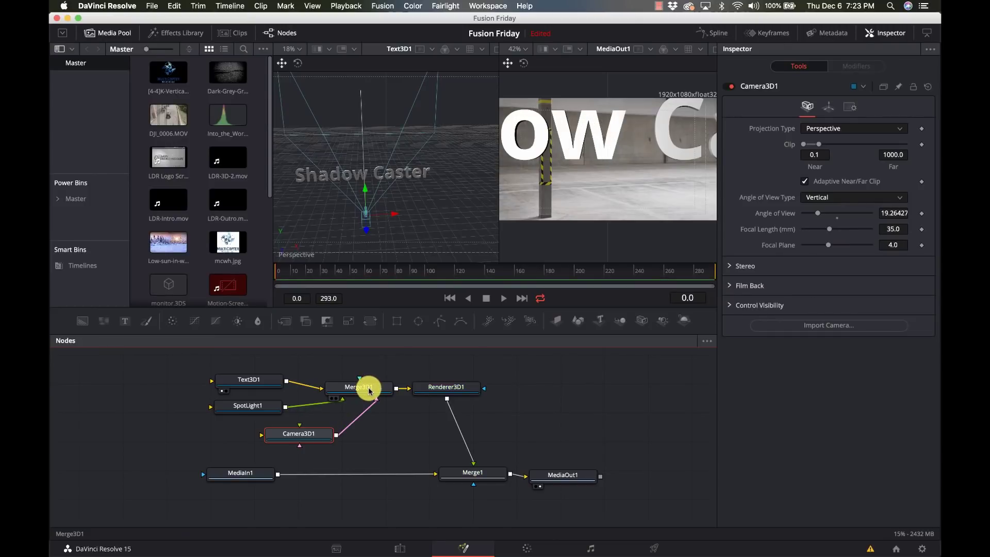
left_click_drag(302, 440, 251, 437)
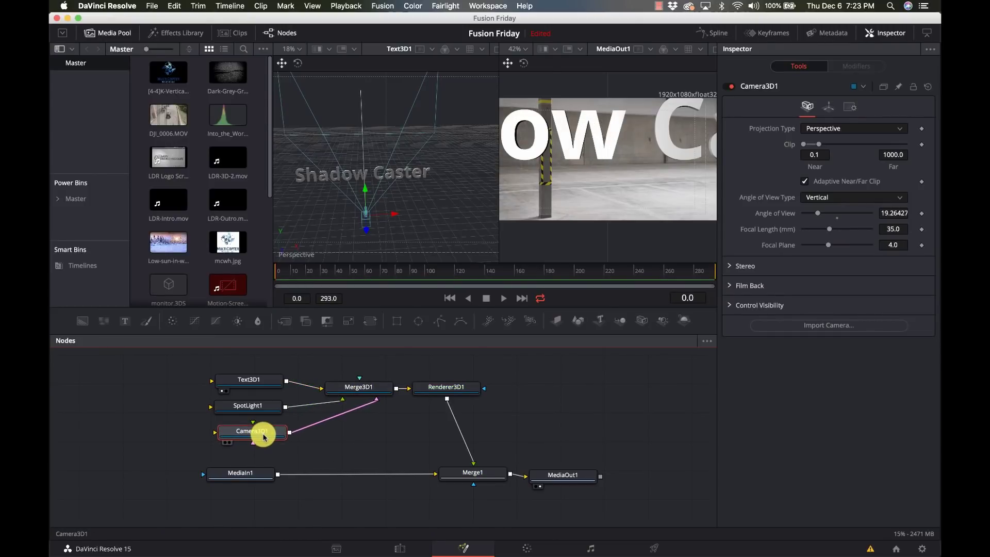
Step: Set Text3D1's size to 0.18 and drag its Y handle to raise the text
left_click(262, 382)
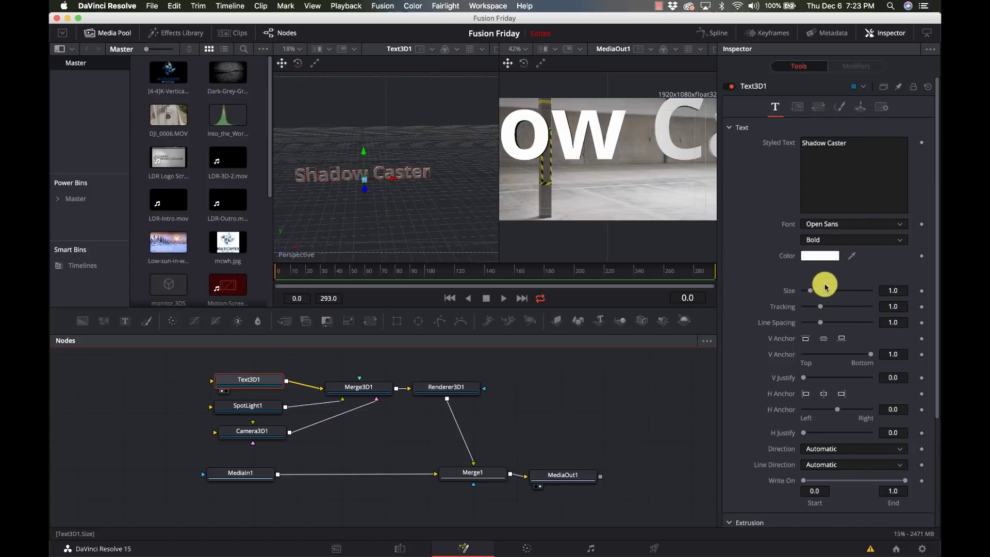
left_click_drag(813, 289, 805, 292)
left_click(900, 290)
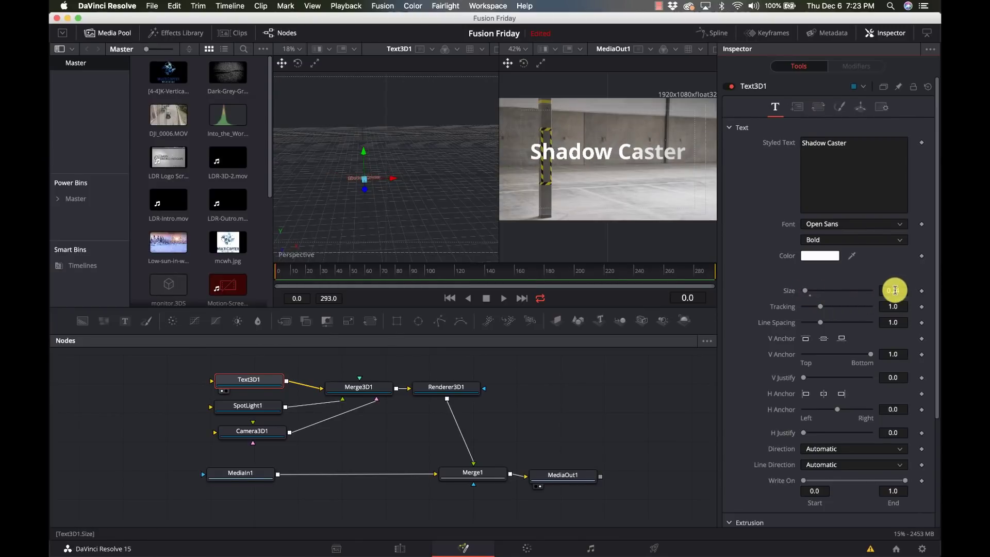
type("0.22")
key("Return")
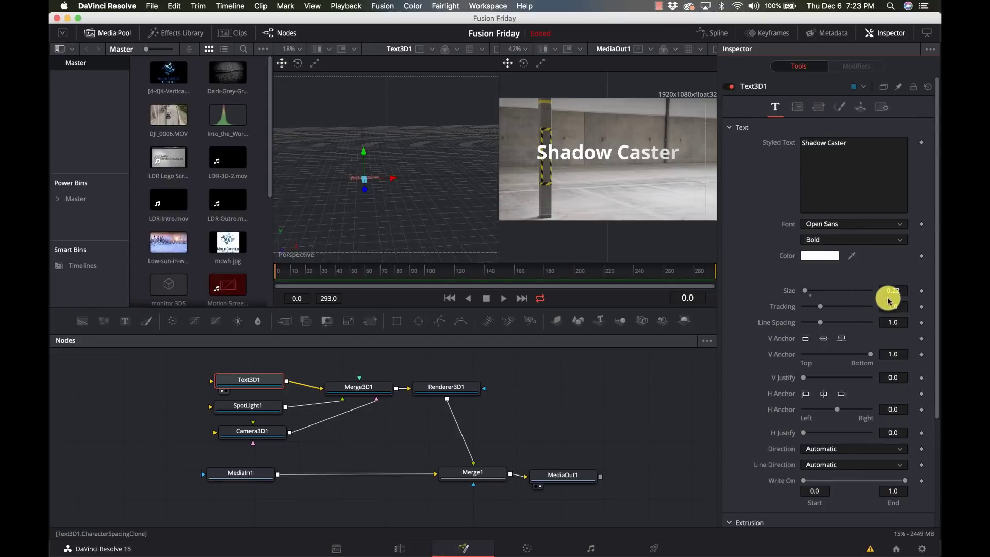
type("0.18")
key("Return")
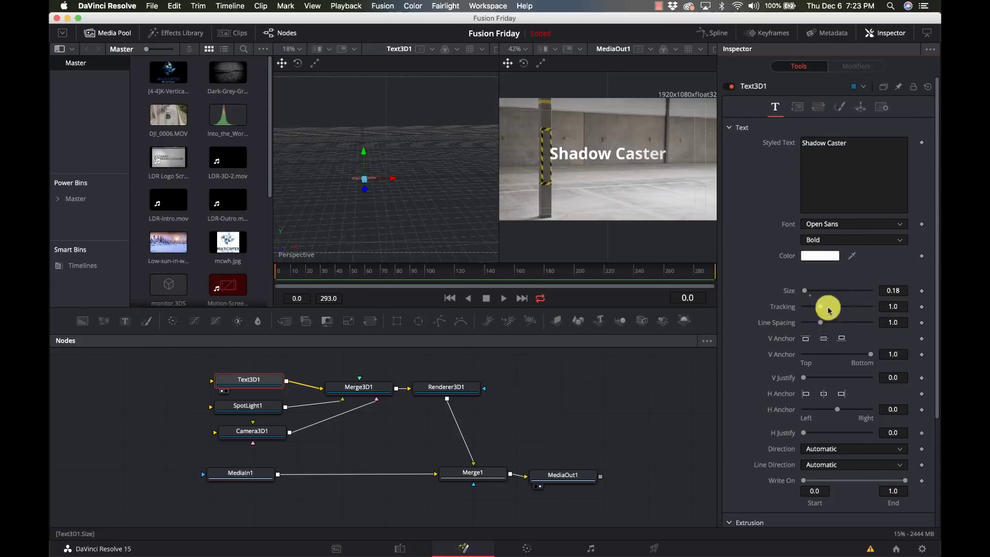
left_click(363, 155)
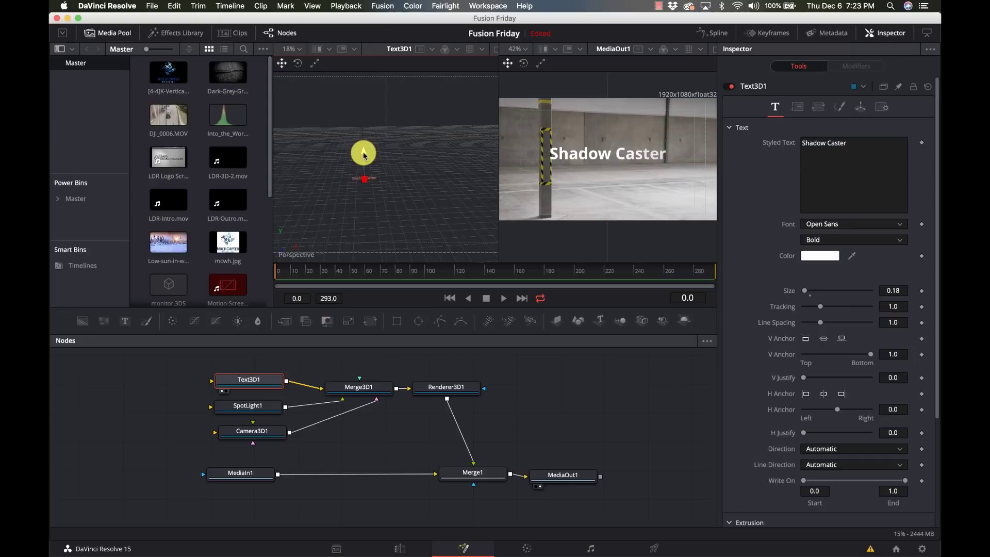
left_click_drag(364, 154, 362, 150)
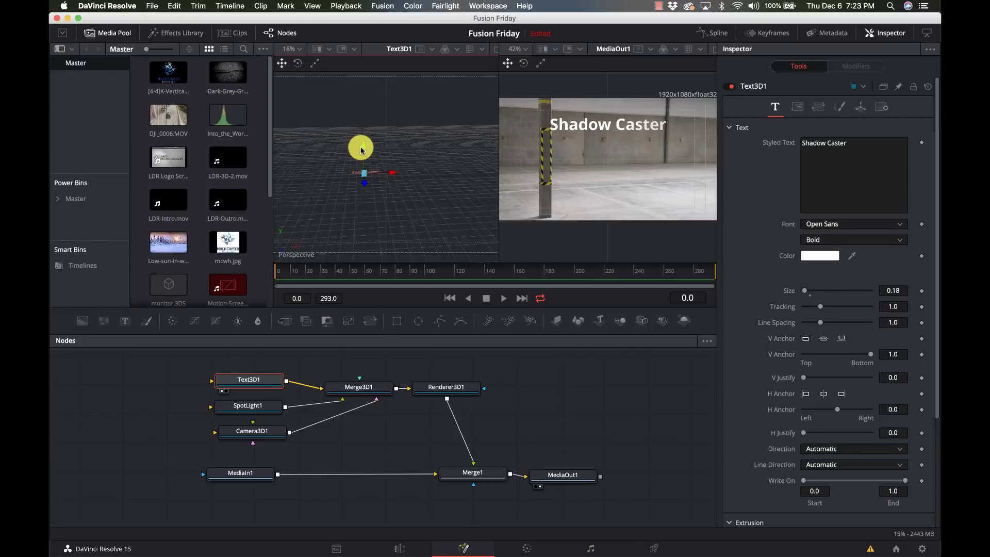
Step: Slide Camera3D1 sideways, rotate it, then nudge it to centre the text in frame
left_click(267, 436)
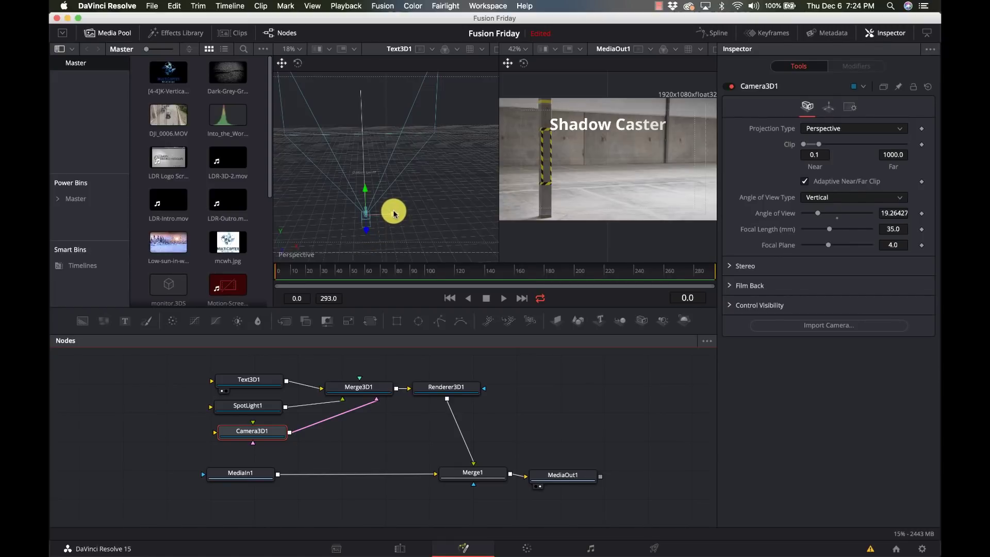
left_click_drag(394, 213, 355, 215)
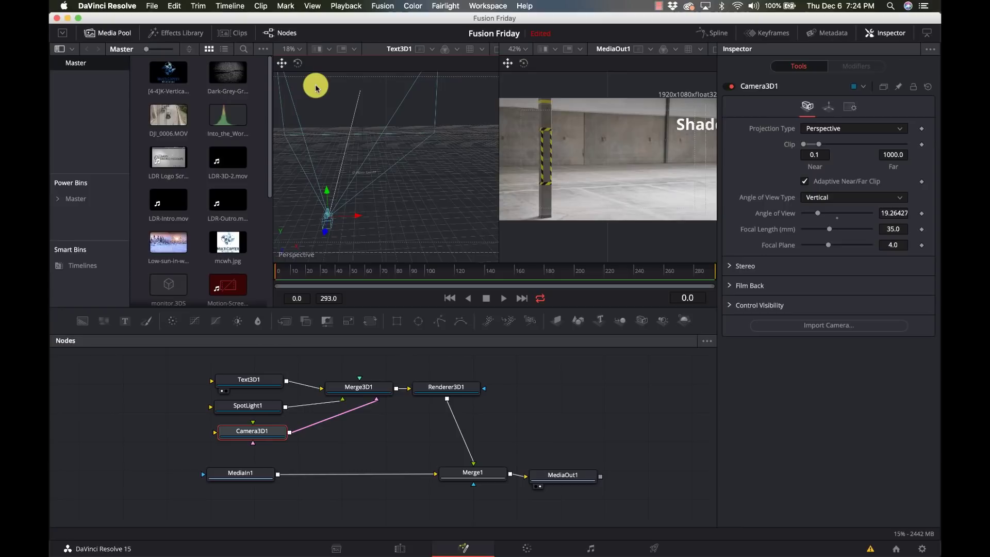
left_click(298, 64)
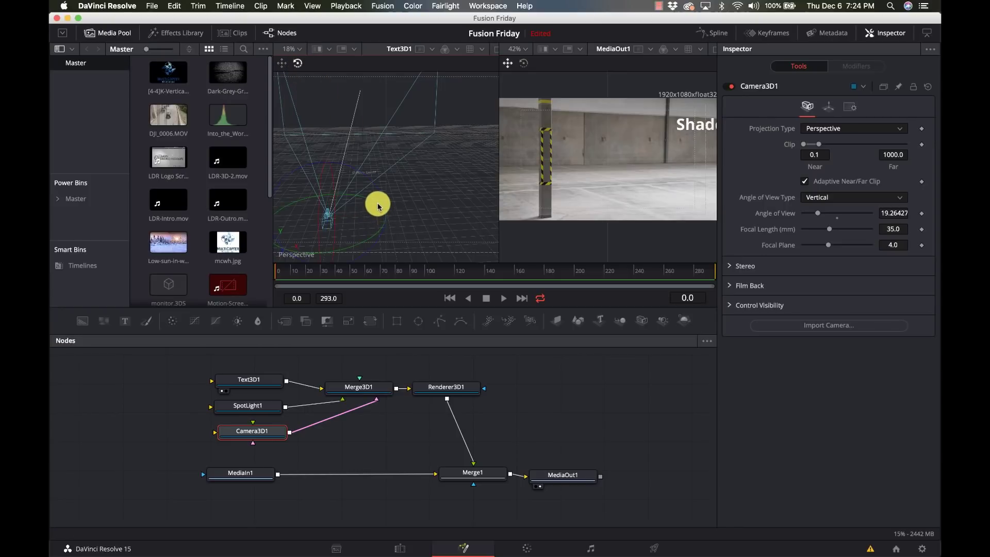
left_click_drag(378, 206, 390, 212)
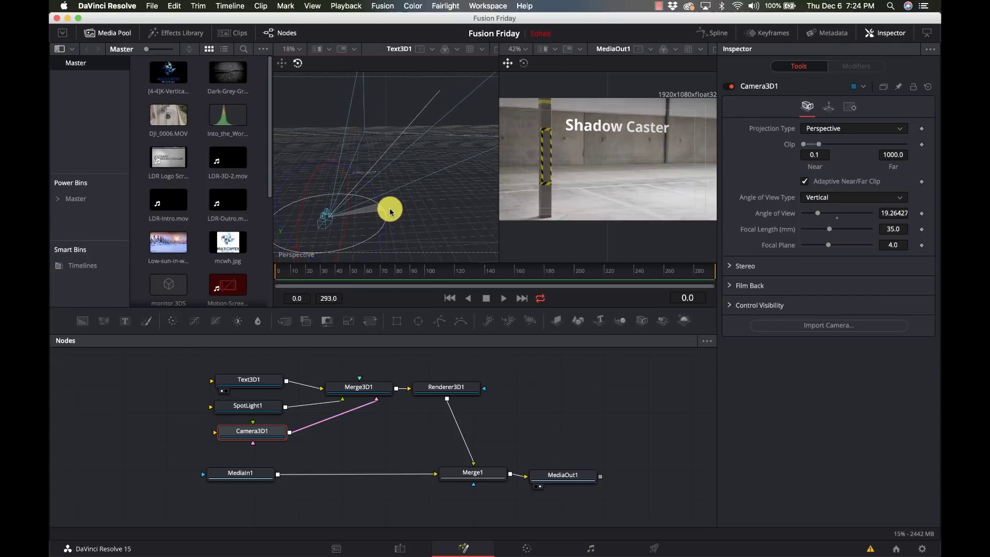
left_click(282, 64)
left_click_drag(355, 220, 355, 221)
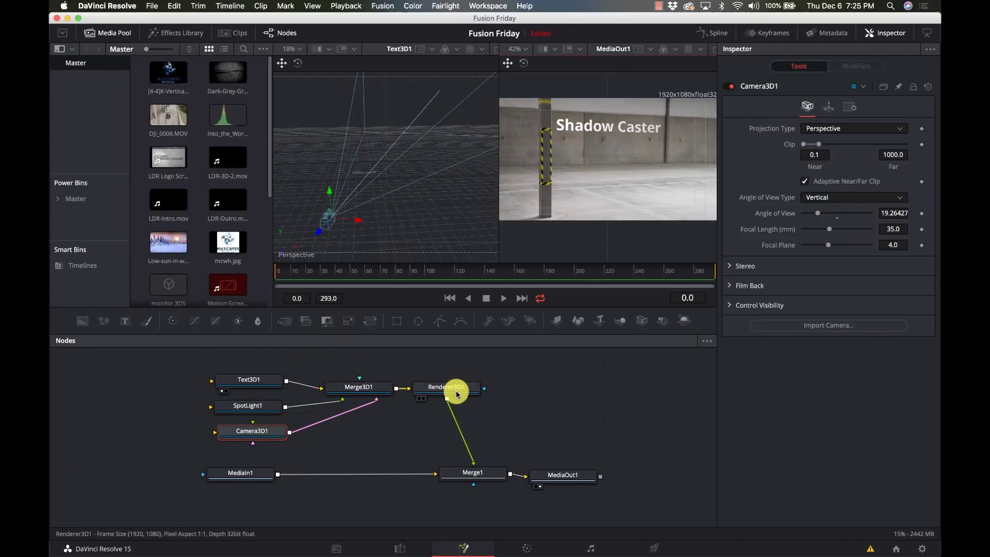
left_click_drag(456, 394, 485, 390)
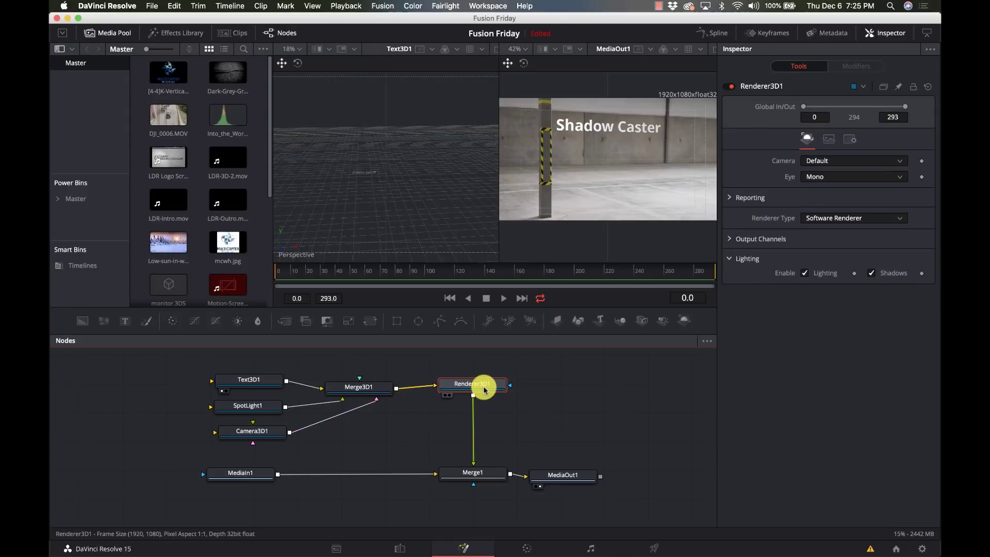
mouse_move(484, 391)
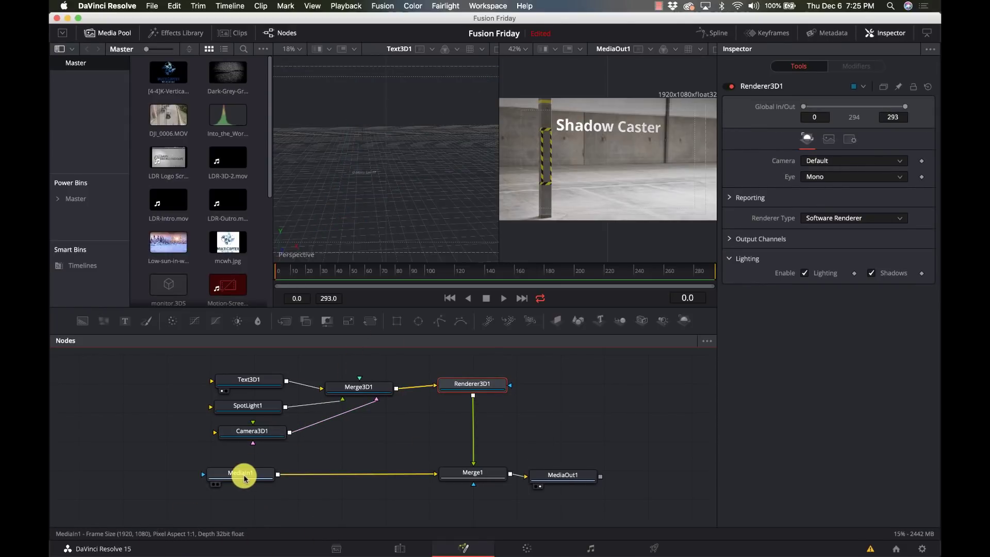
mouse_move(244, 478)
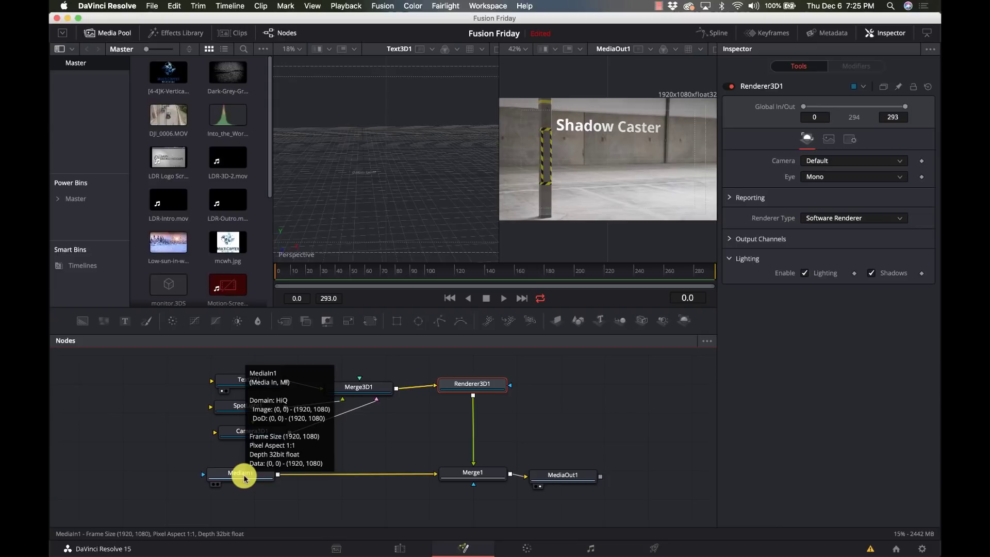
left_click(573, 407)
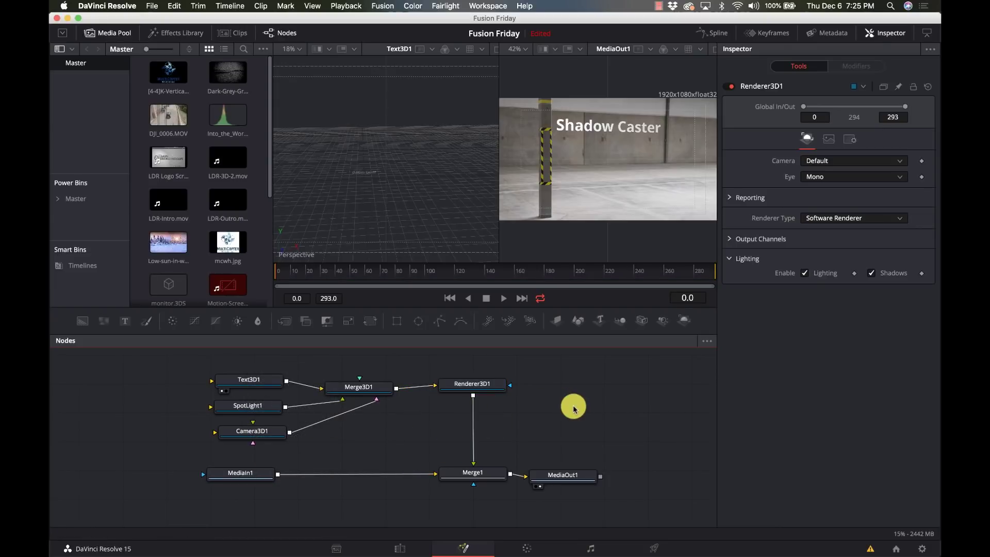
left_click(478, 385)
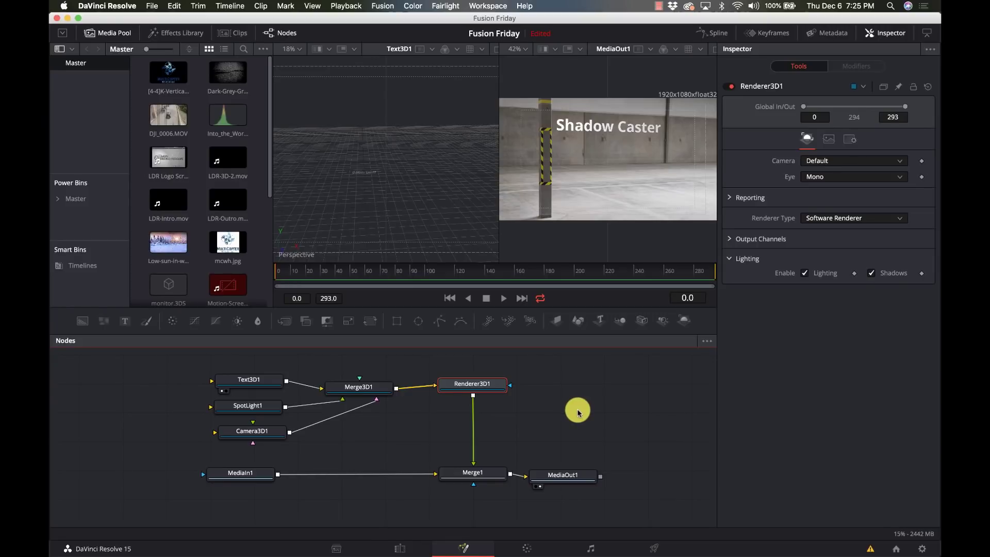
Step: Add a Shadow node after Renderer3D1 and place Shadow1 lower in the graph
key("shift+space")
type("shad")
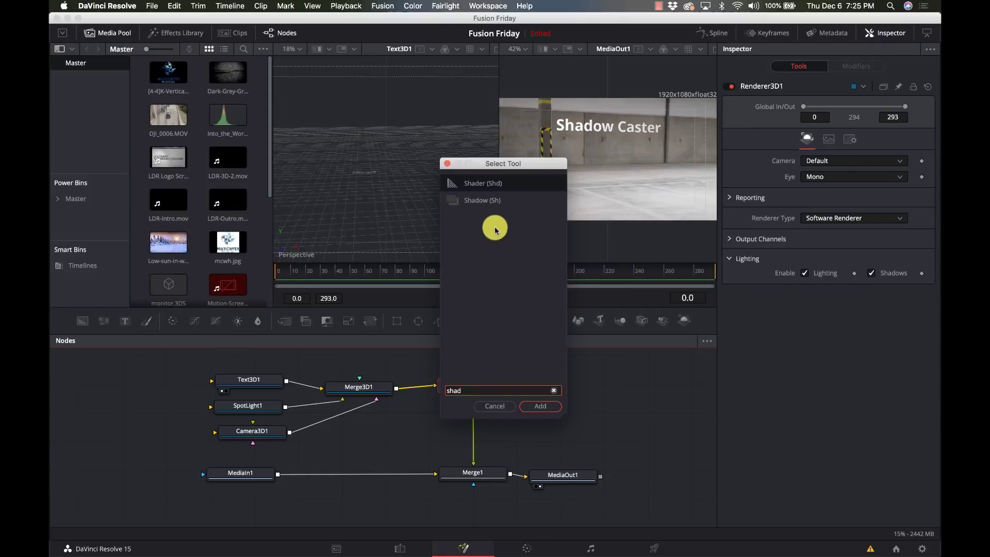
left_click(493, 201)
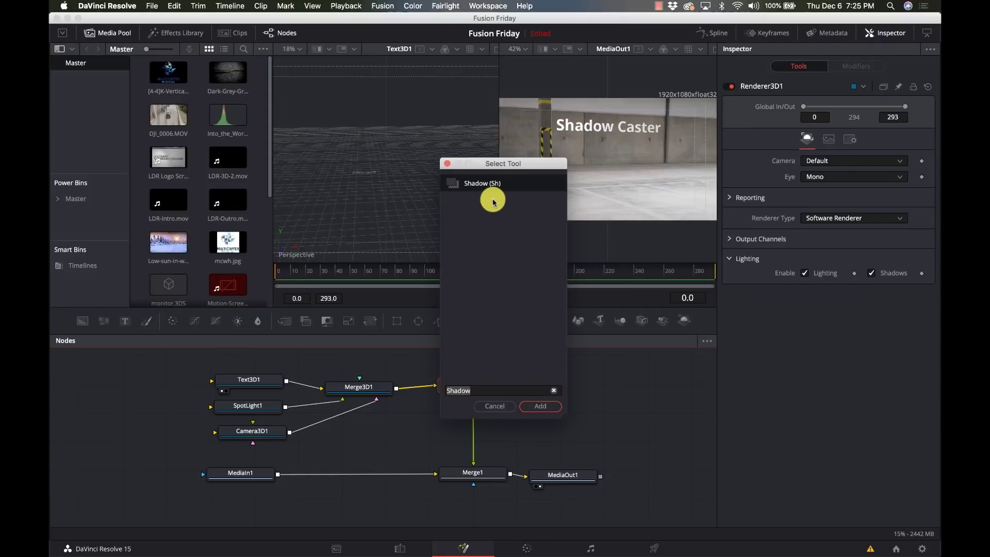
left_click(546, 406)
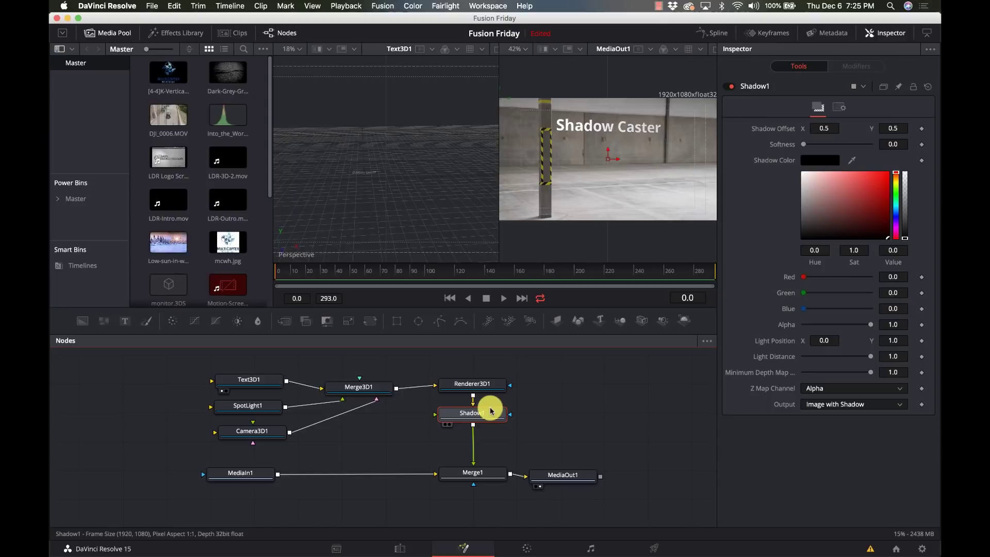
left_click_drag(489, 411, 483, 432)
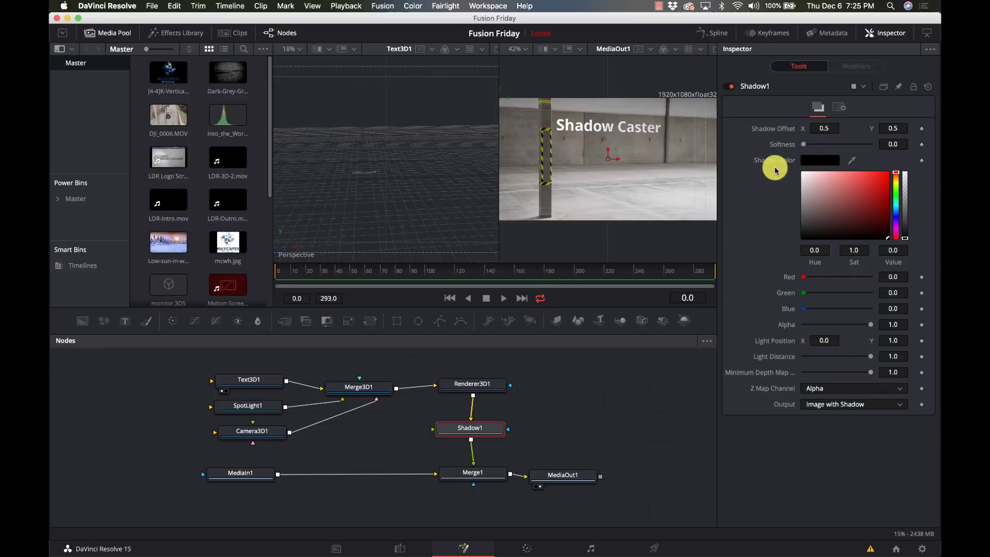
Step: Set Shadow1's offset to 0.531/0.466 and softness to about 0.02047
left_click_drag(818, 128, 828, 129)
mouse_move(896, 128)
left_mouse_down()
mouse_move(826, 125)
mouse_move(892, 127)
left_mouse_up()
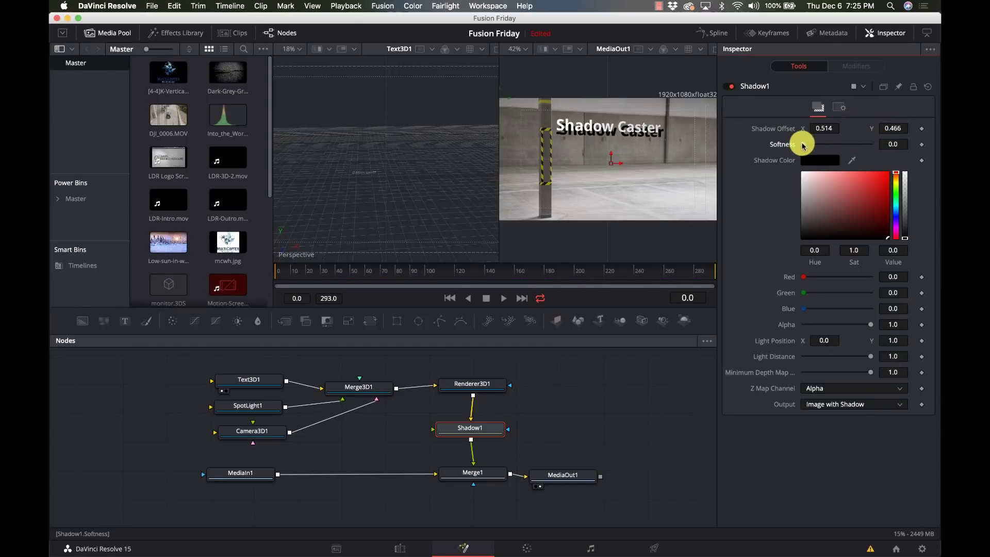
left_click_drag(804, 145, 833, 130)
left_click(825, 130)
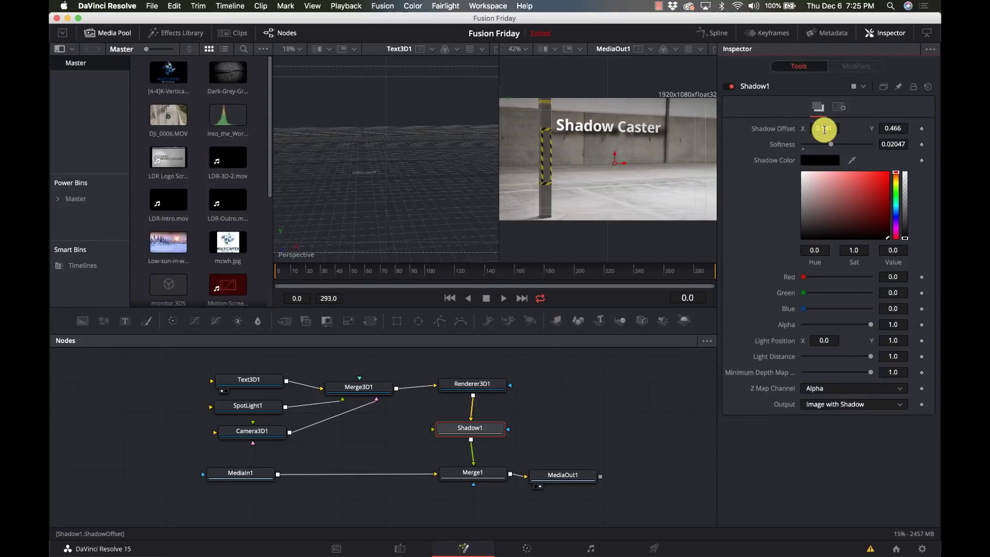
key("Return")
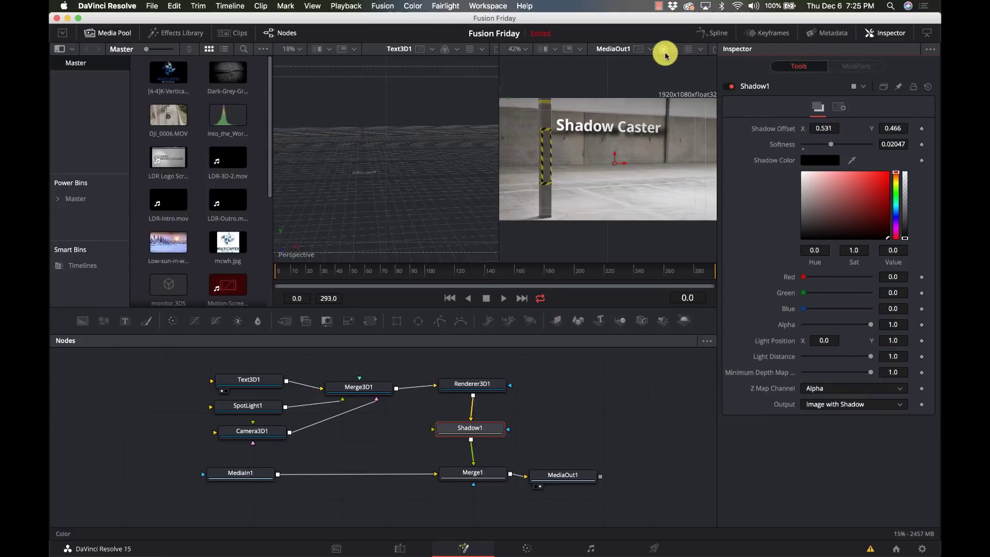
Step: Switch to a single viewer and enlarge the output image
left_click(714, 50)
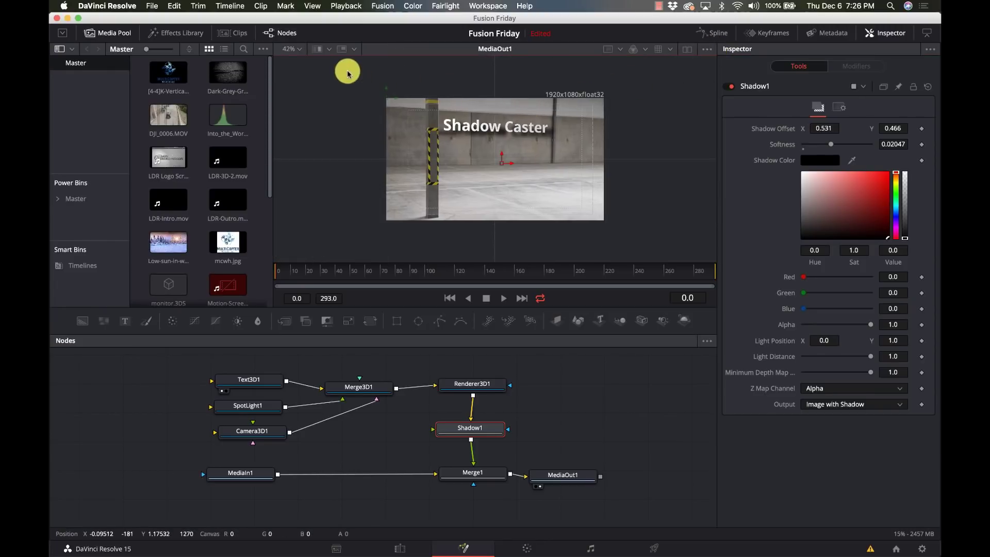
left_click(299, 48)
left_click(299, 66)
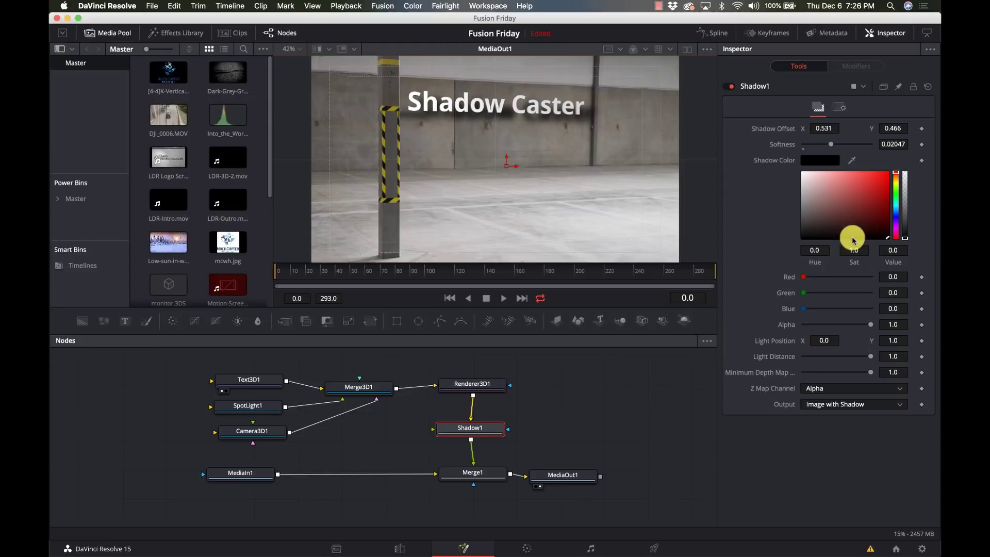
Step: Set Shadow1's colour to a dark neutral grey around 0.228
left_click(894, 193)
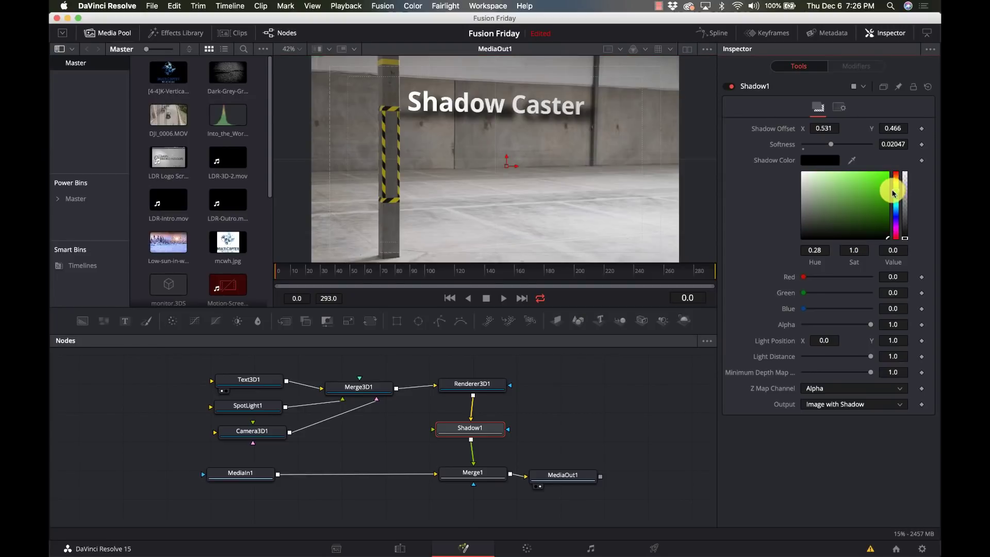
left_click(861, 208)
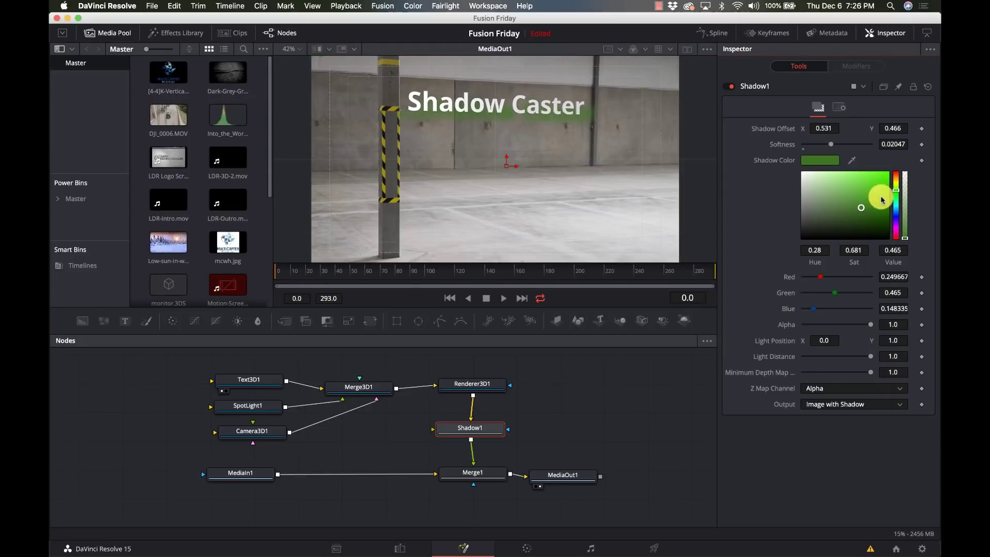
left_click(851, 217)
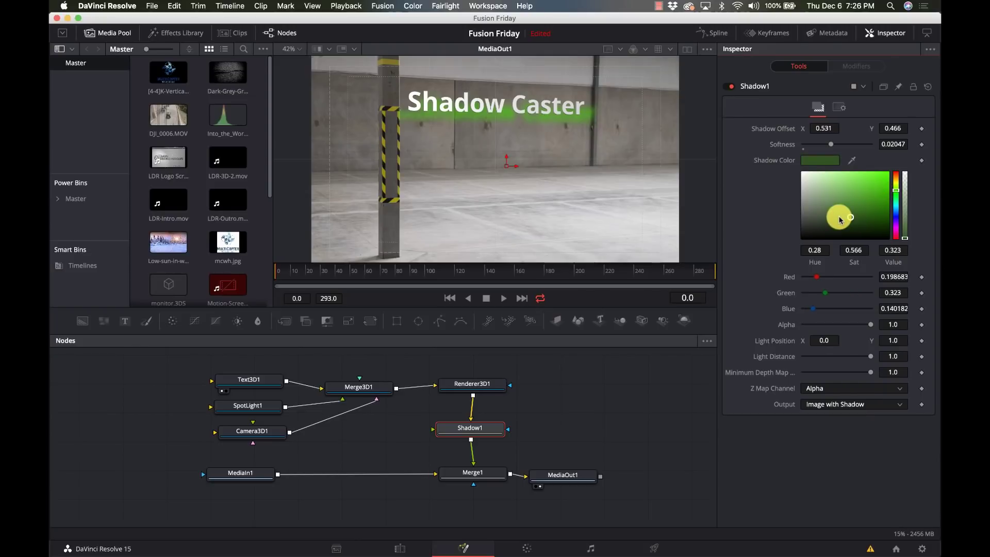
mouse_move(839, 219)
left_mouse_down()
mouse_move(791, 237)
mouse_move(796, 210)
mouse_move(801, 223)
left_mouse_up()
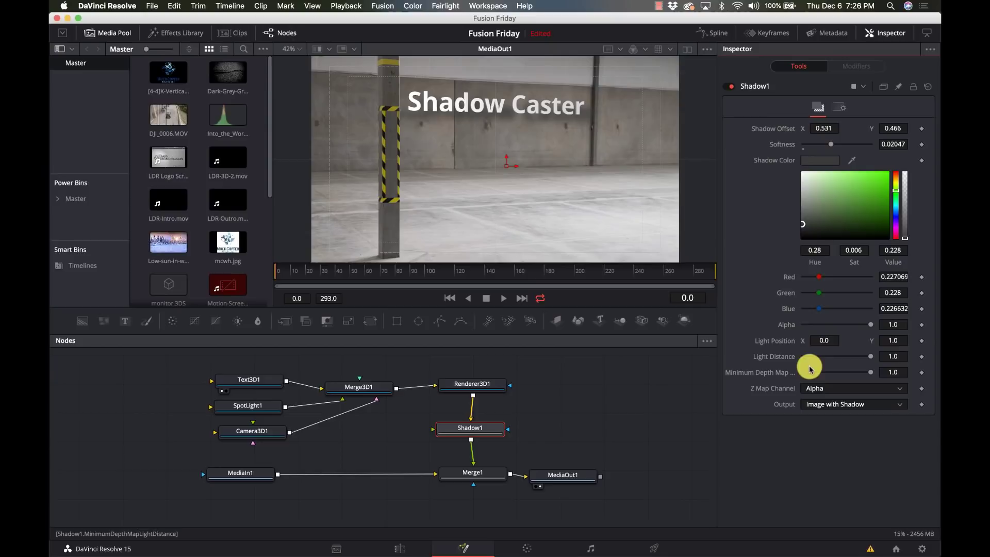
Step: Try a shorter Light Distance, then return it to 1.0
left_click(846, 359)
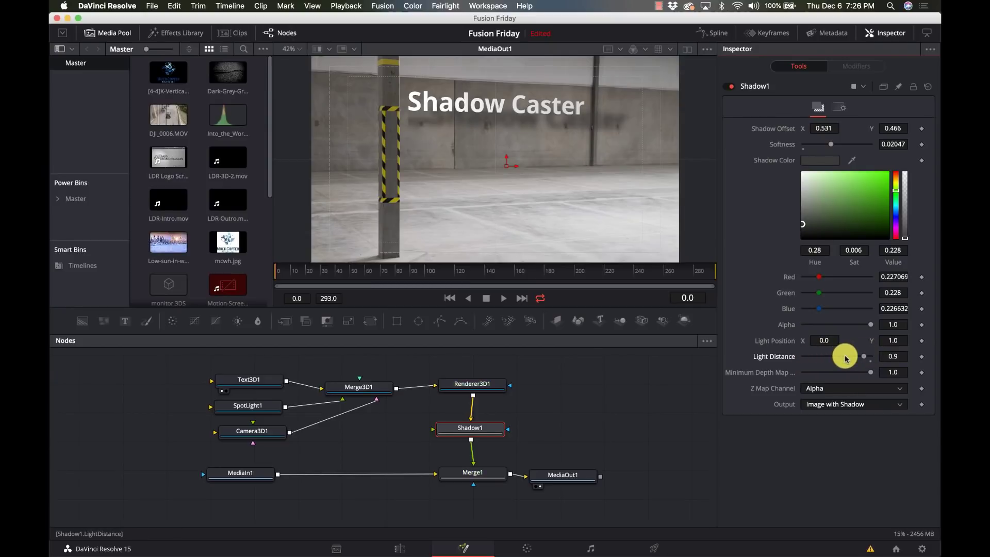
left_click_drag(846, 358, 839, 358)
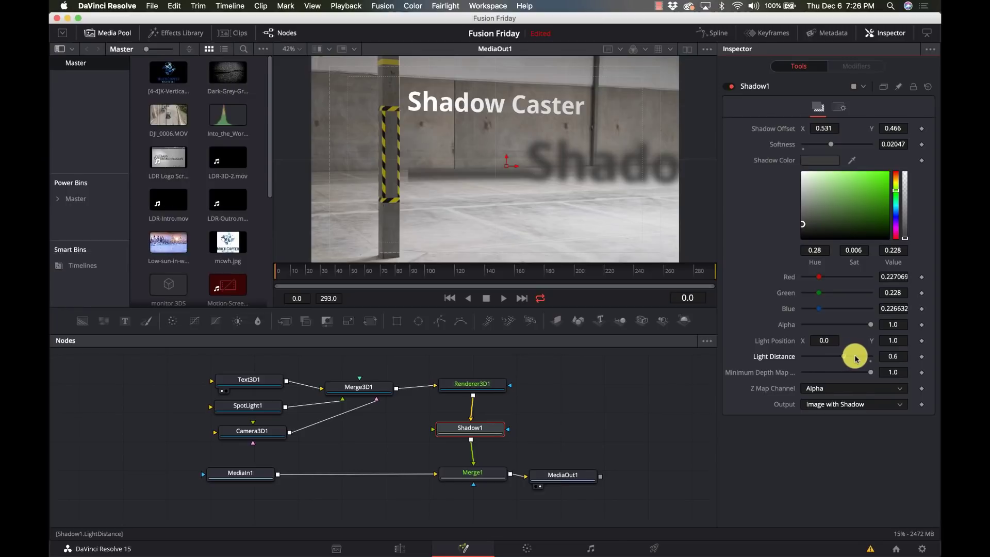
left_click_drag(855, 358, 869, 358)
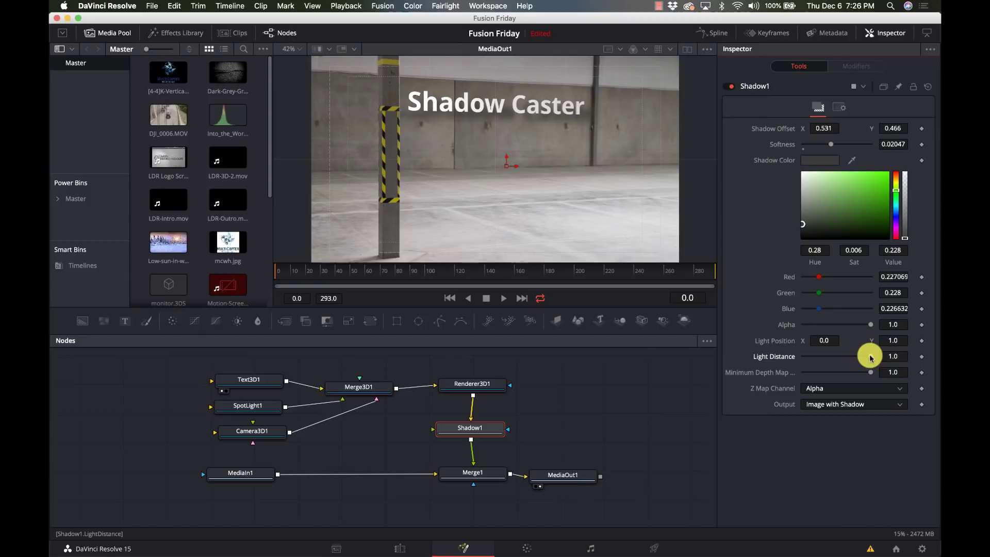
left_click(839, 387)
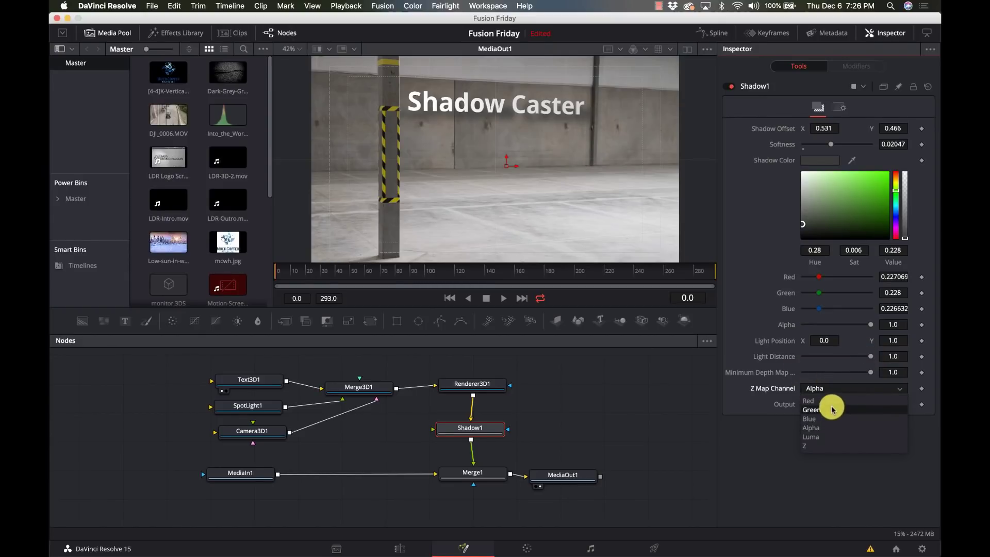
left_click(831, 425)
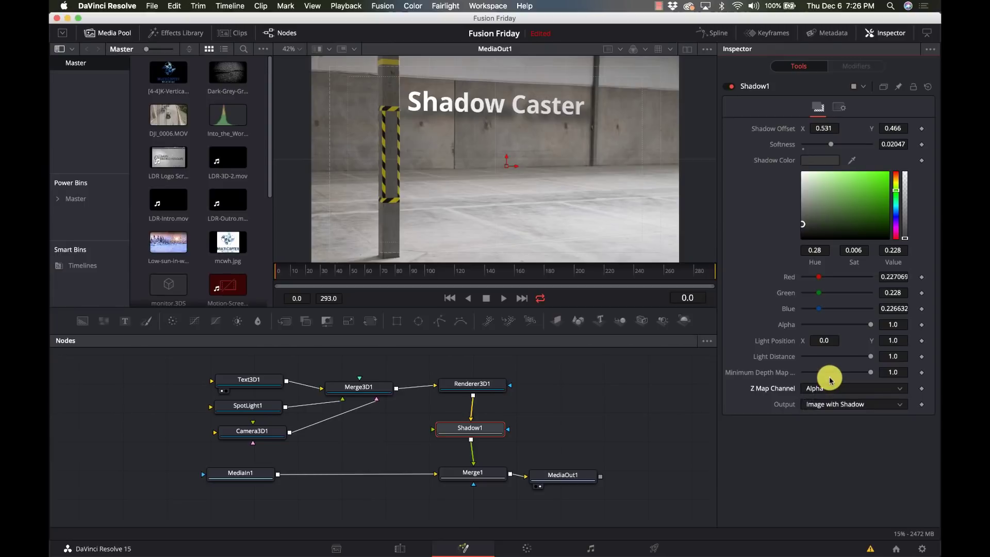
left_click(826, 405)
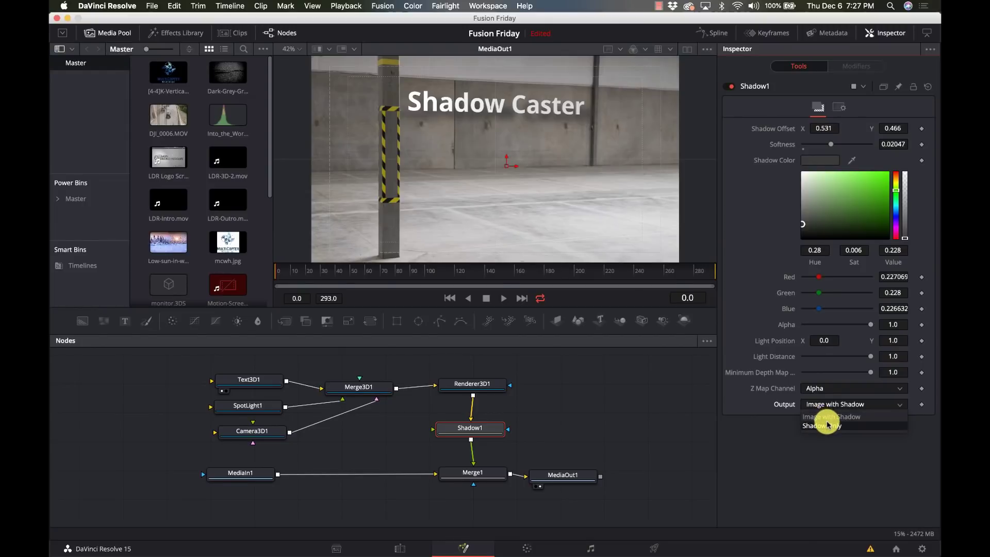
left_click(827, 426)
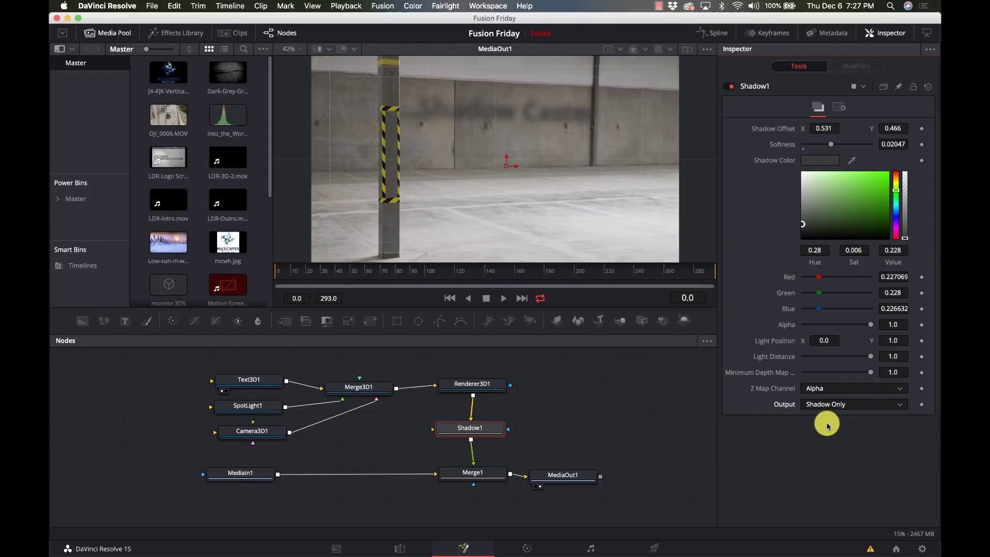
left_click(827, 404)
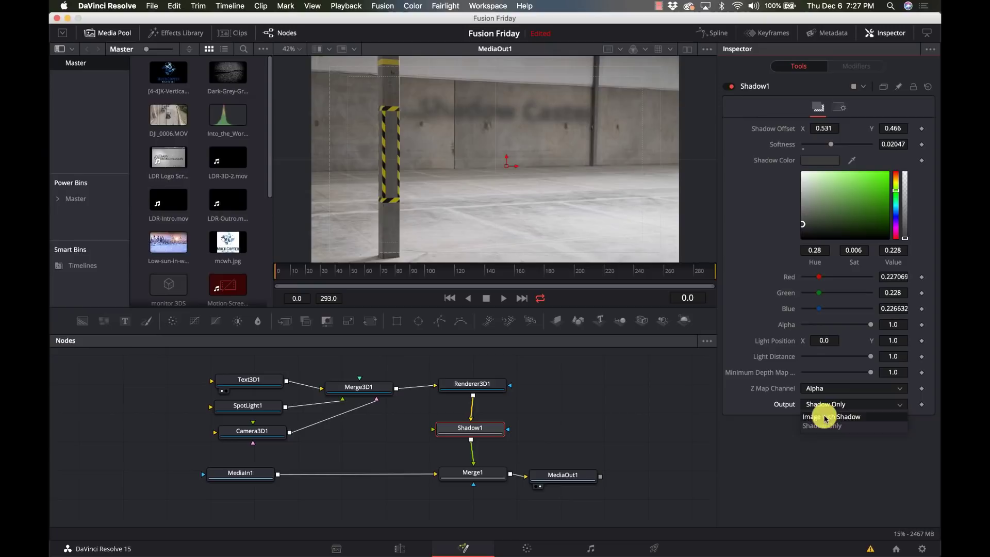
left_click(825, 418)
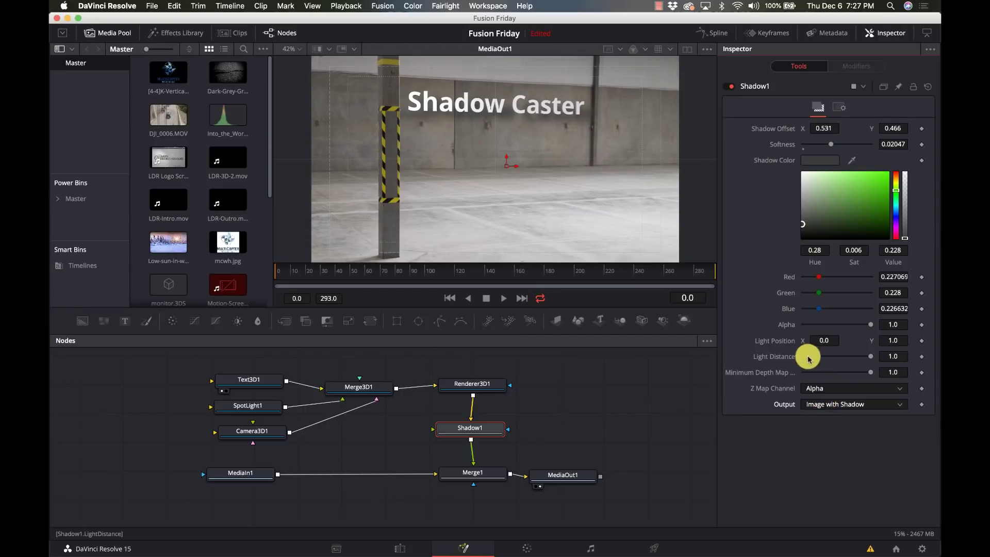
Step: Nudge the Shadow1 node slightly to the right in the Nodes panel
left_click_drag(460, 434, 488, 433)
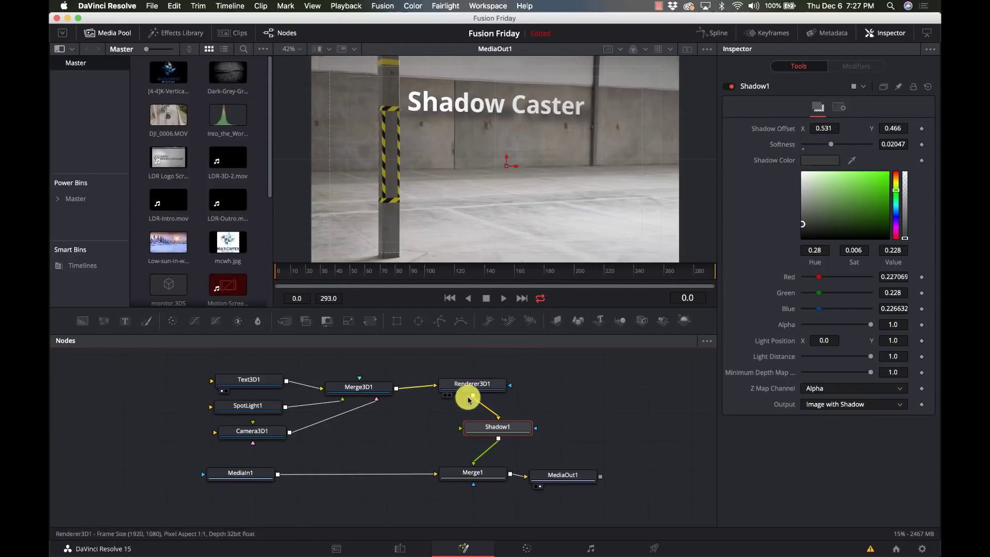
Step: Place Shadow1 directly below Renderer3D1 and above Merge1, then dismiss its info box
left_click_drag(480, 429, 454, 435)
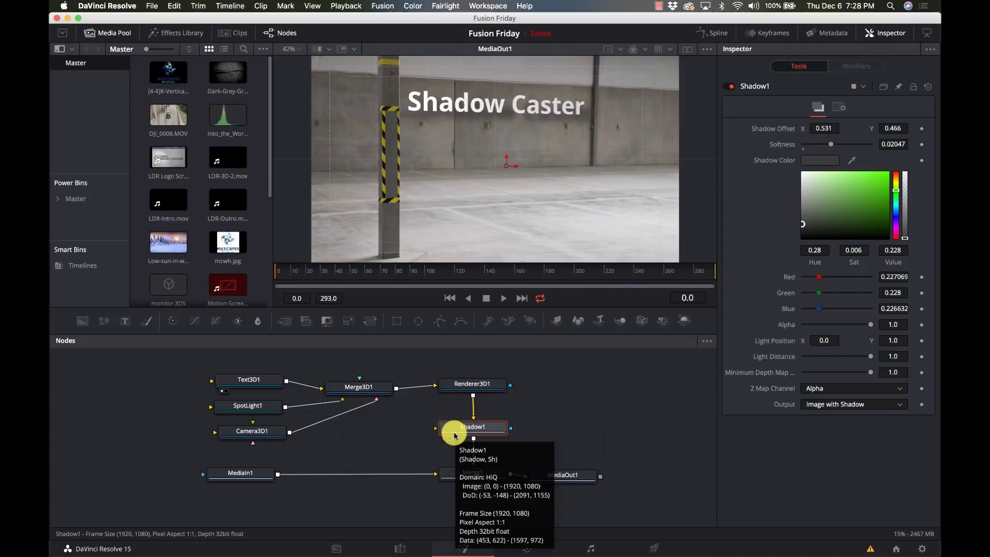
left_click(454, 435)
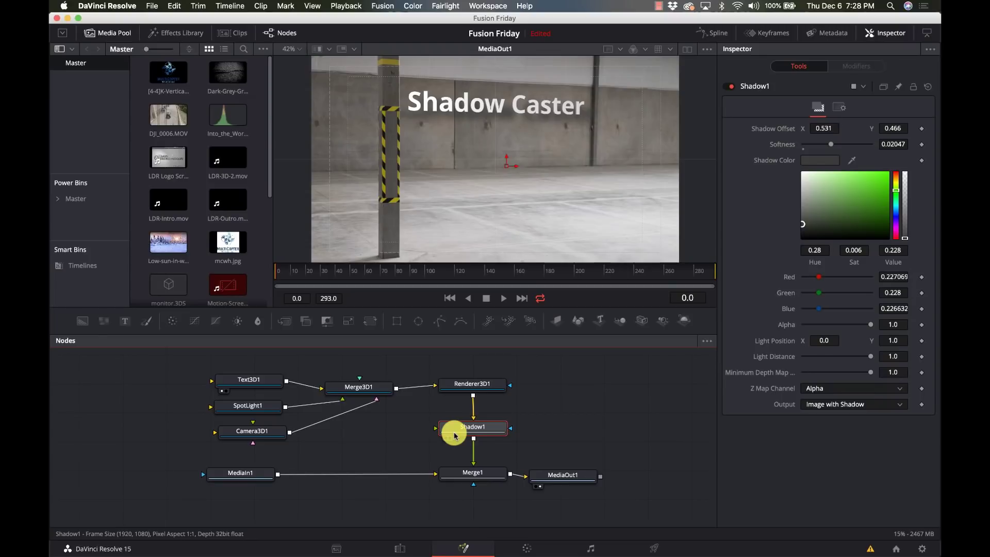